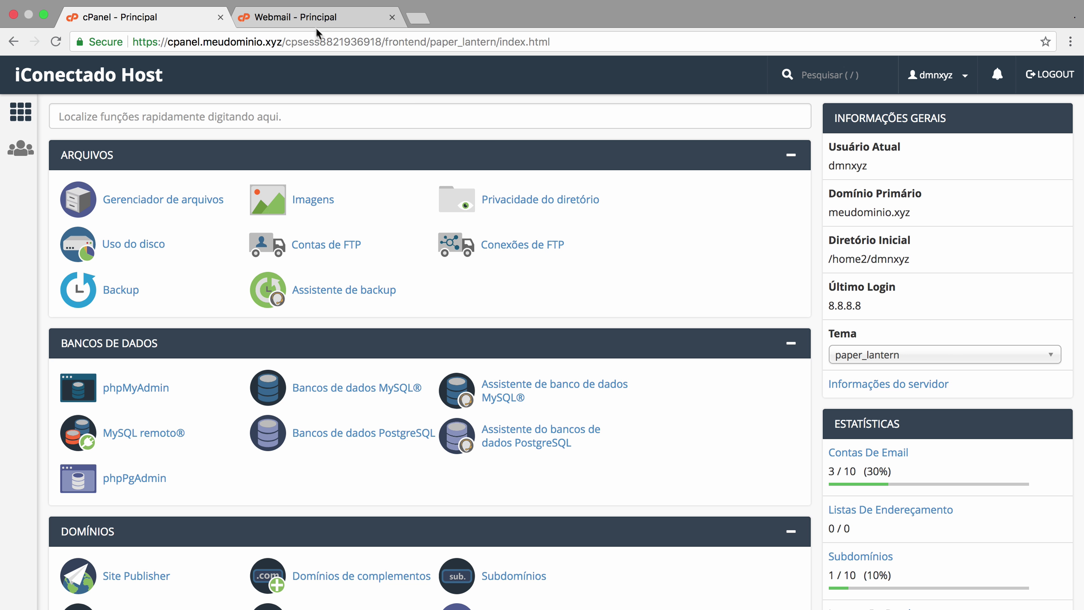
# - Examine the new autoresponder form available from the webmail account's own settings, then close the webmail page
pyautogui.click(303, 16)
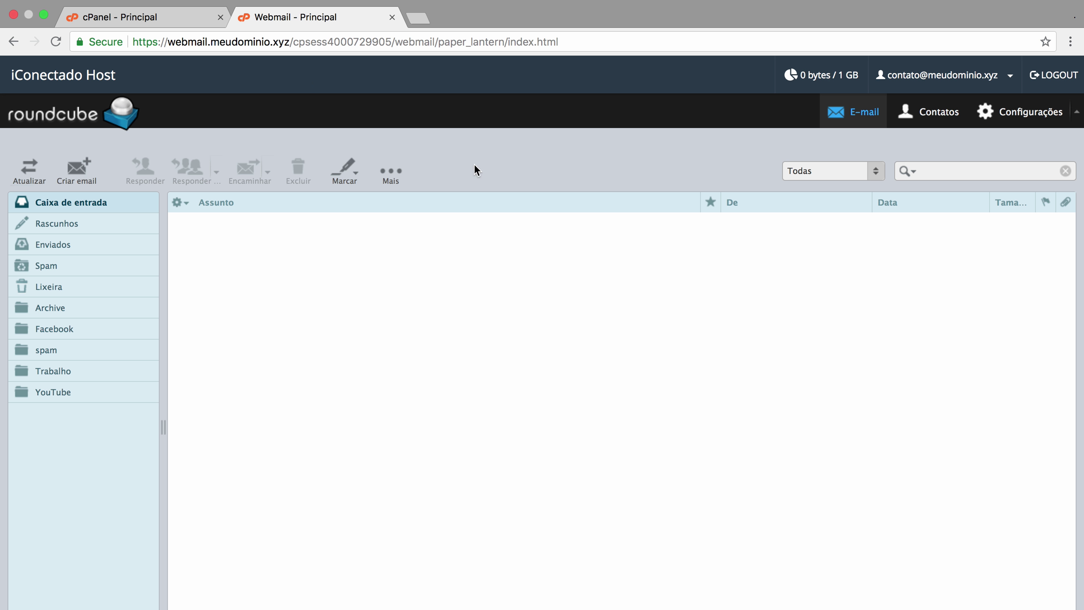
pyautogui.click(977, 81)
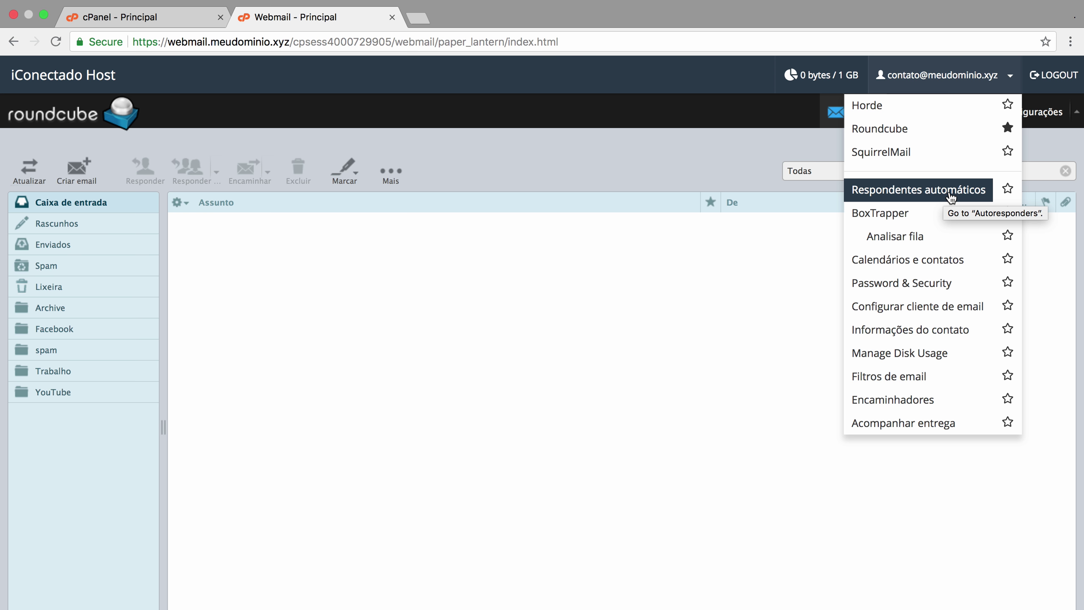
pyautogui.click(920, 188)
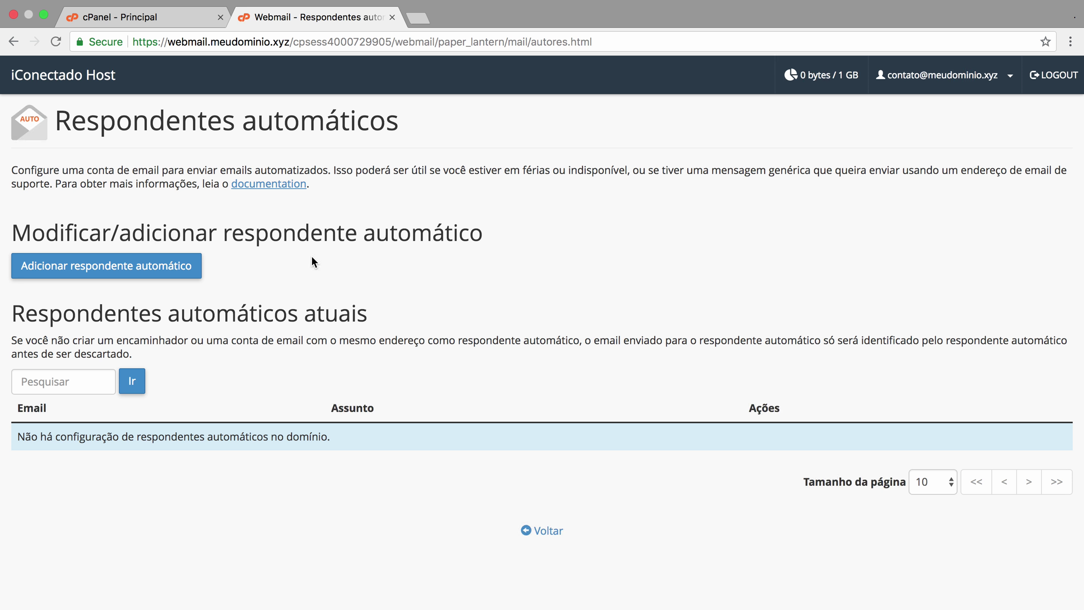
pyautogui.click(145, 272)
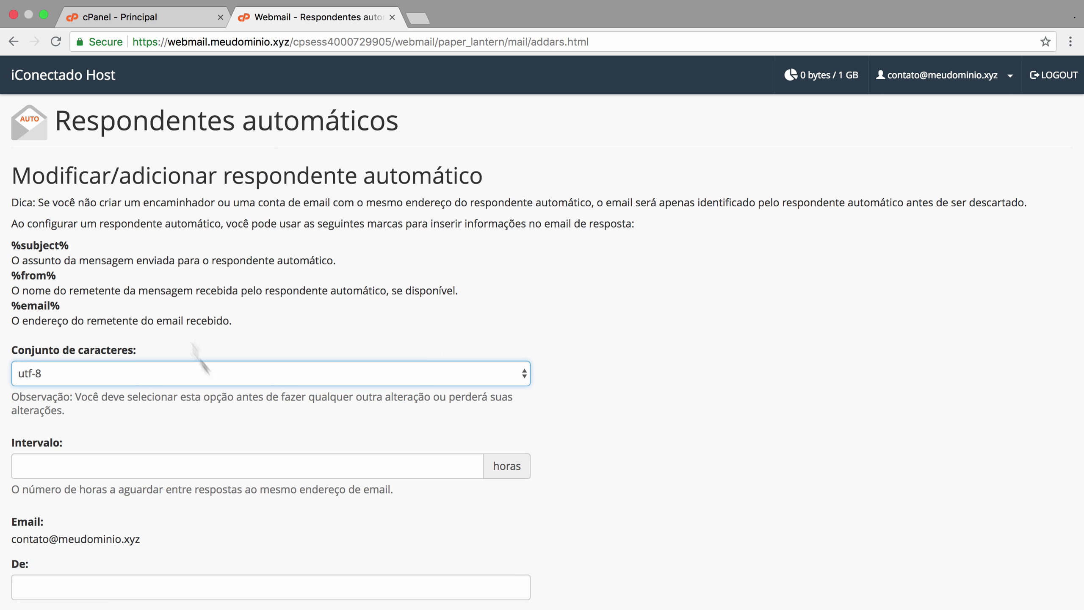
pyautogui.scroll(-5, 265, 320)
pyautogui.scroll(-5, 215, 393)
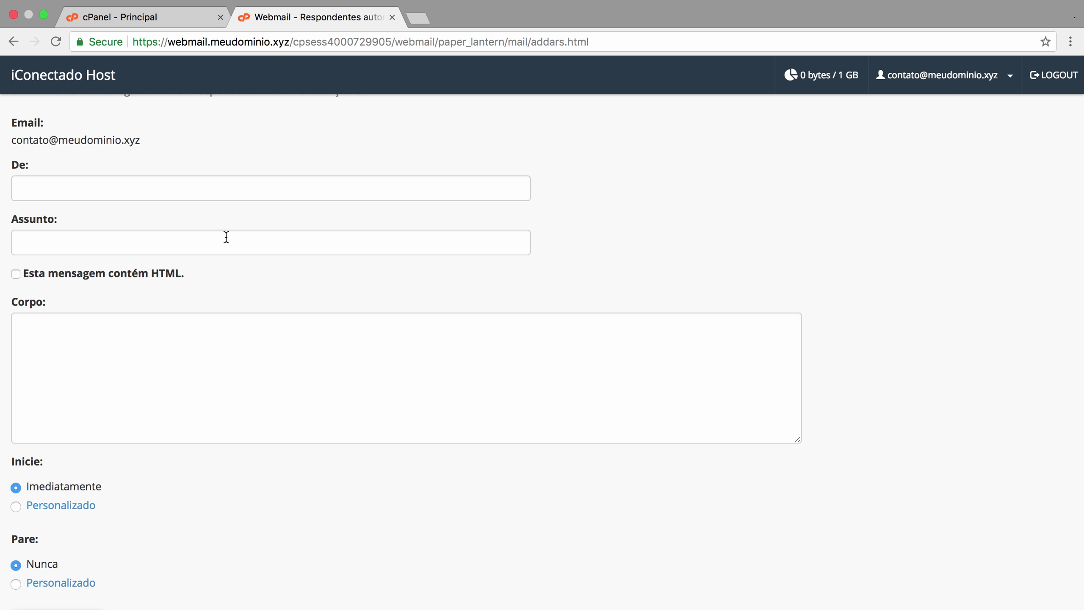
pyautogui.scroll(7, 324, 189)
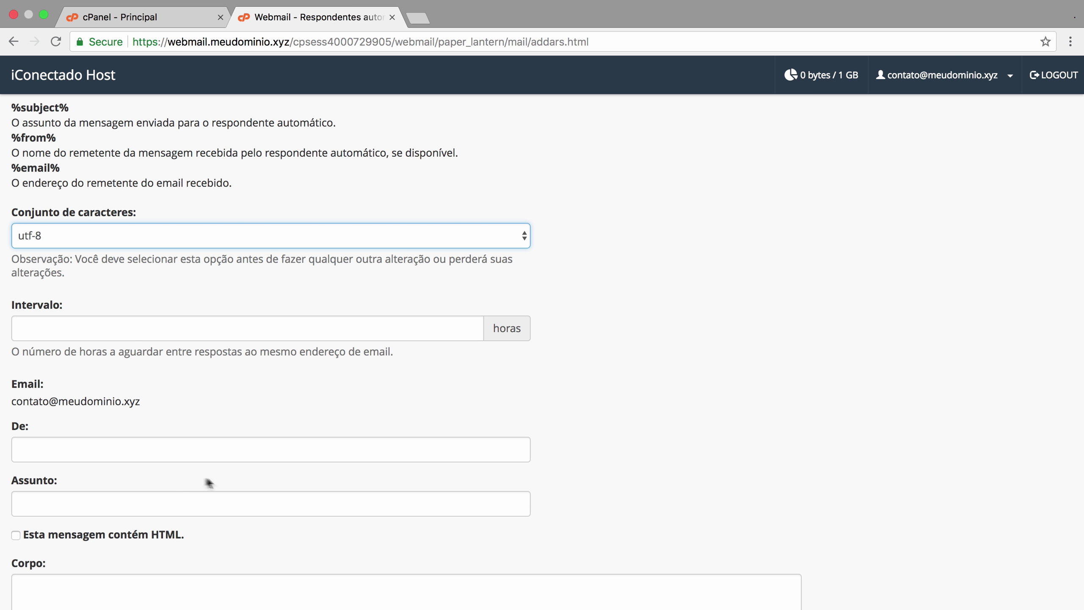
pyautogui.click(392, 18)
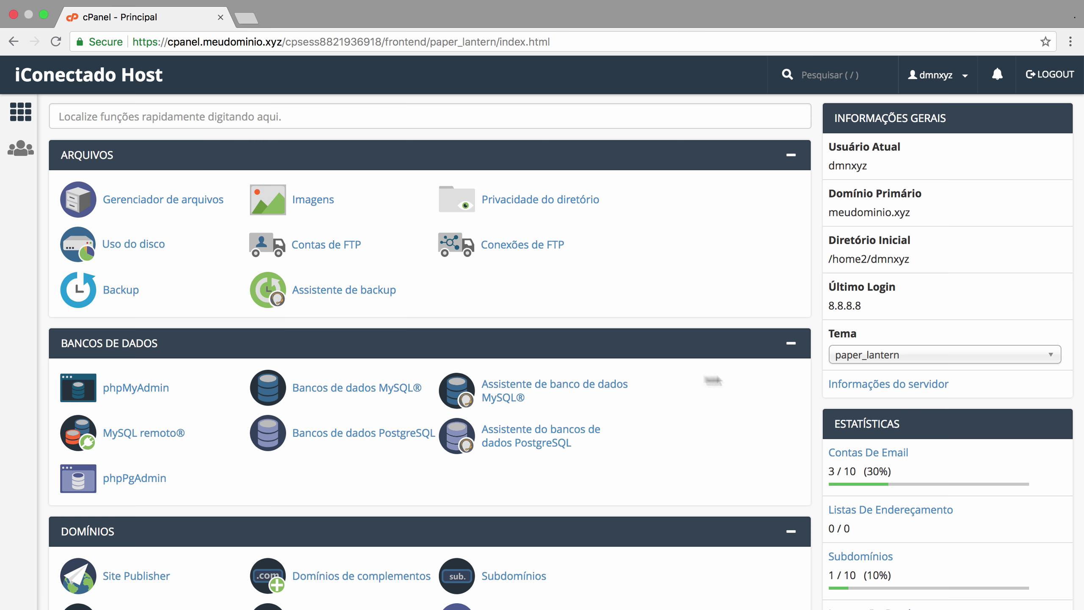
# - Start adding a new autoresponder from cPanel's email functions and review the fields of its form
pyautogui.scroll(-10, 725, 376)
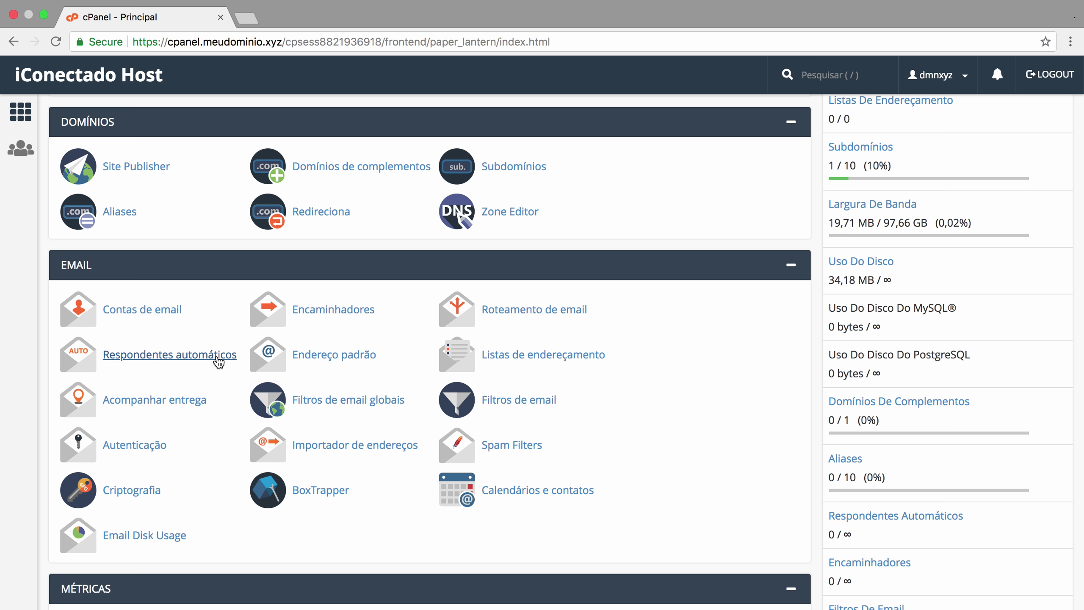
pyautogui.click(137, 361)
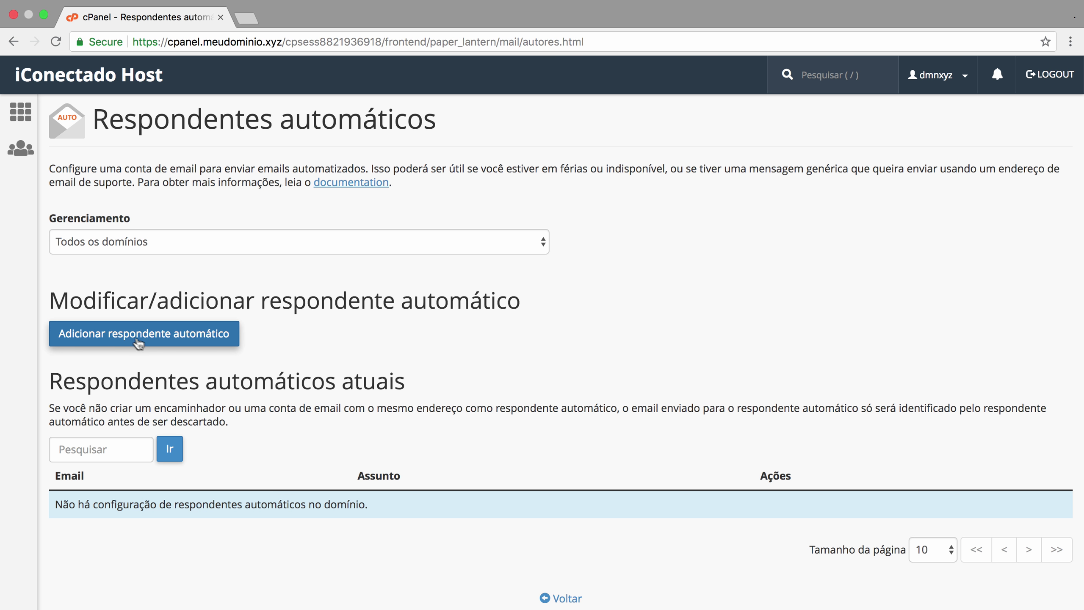
pyautogui.click(173, 344)
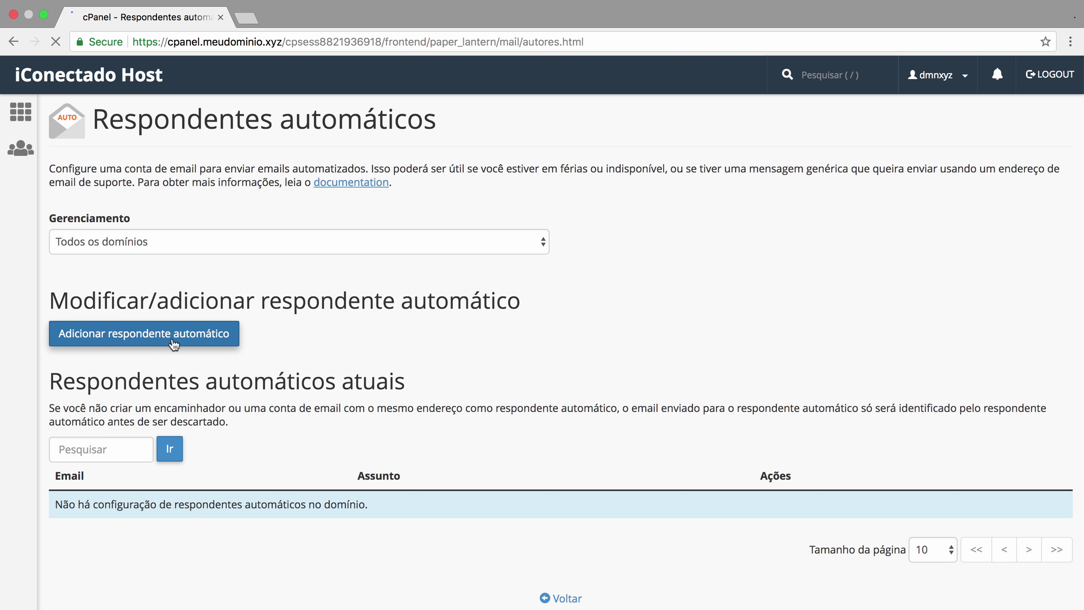
pyautogui.scroll(-10, 337, 415)
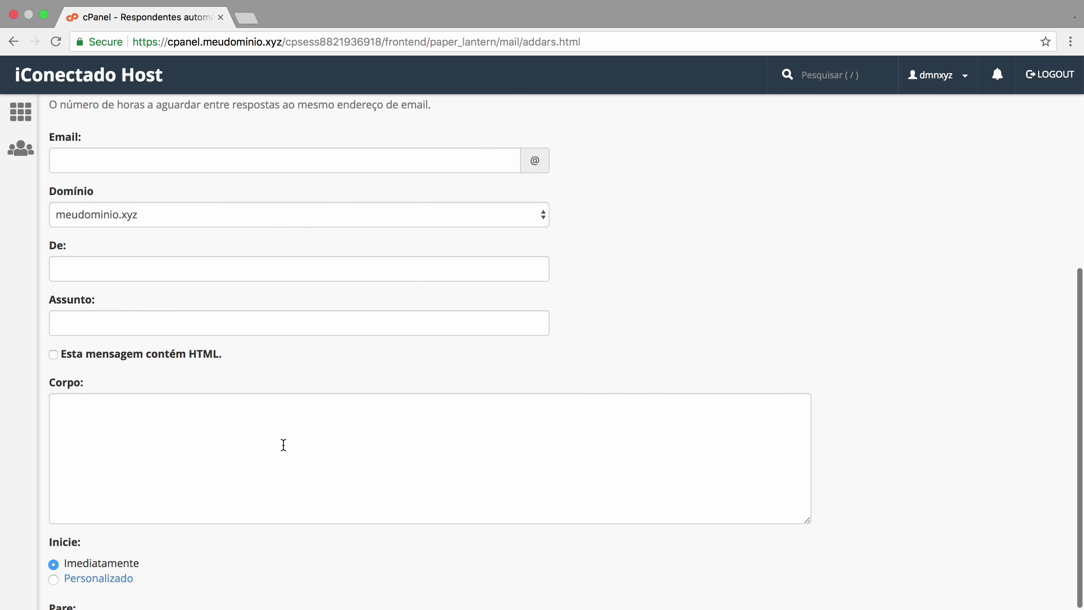
pyautogui.scroll(7, 283, 445)
pyautogui.scroll(3, 284, 444)
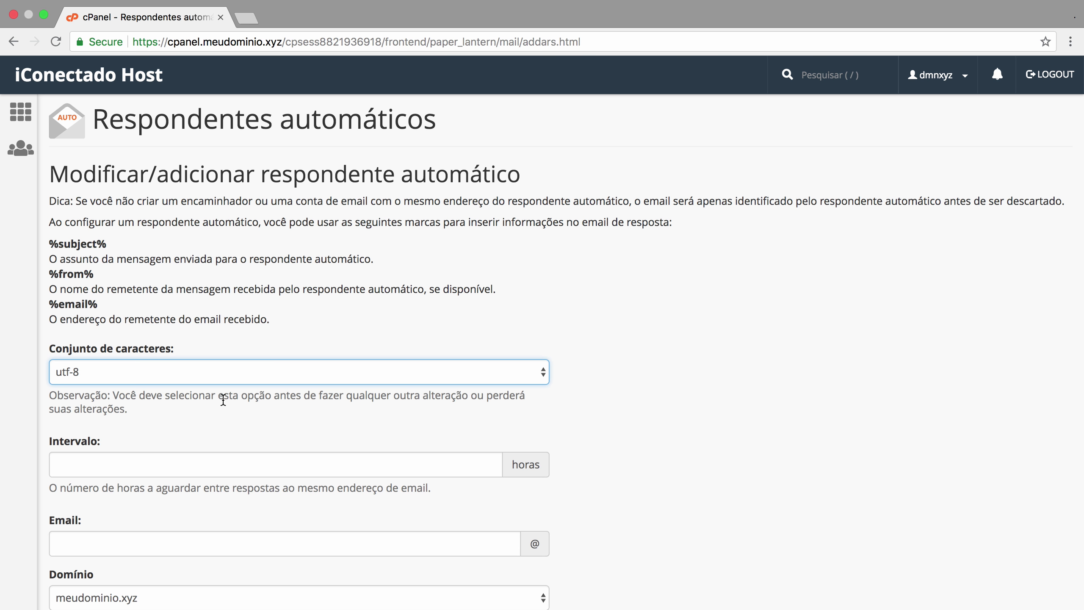
pyautogui.scroll(-3, 278, 384)
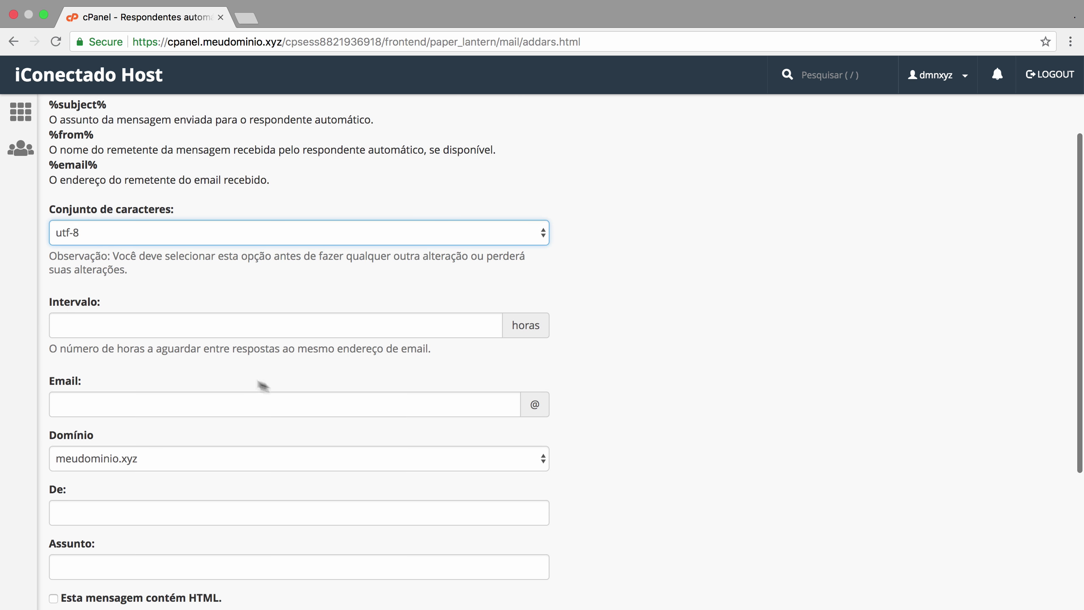
# - Set the autoresponder's interval between replies to the same address to 72 hours
pyautogui.click(157, 318)
pyautogui.write('24')
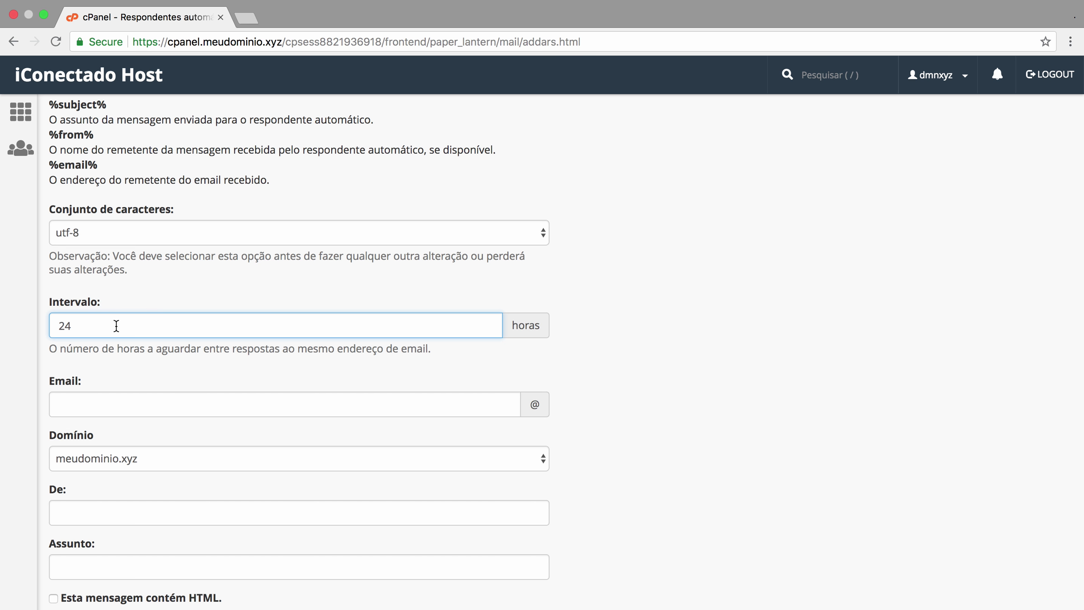
pyautogui.doubleClick(183, 322)
pyautogui.write('72')
# - Enter "contato" as the autoresponder's email account and fill in the sender field with the account's full e-mail address
pyautogui.scroll(-2, 149, 402)
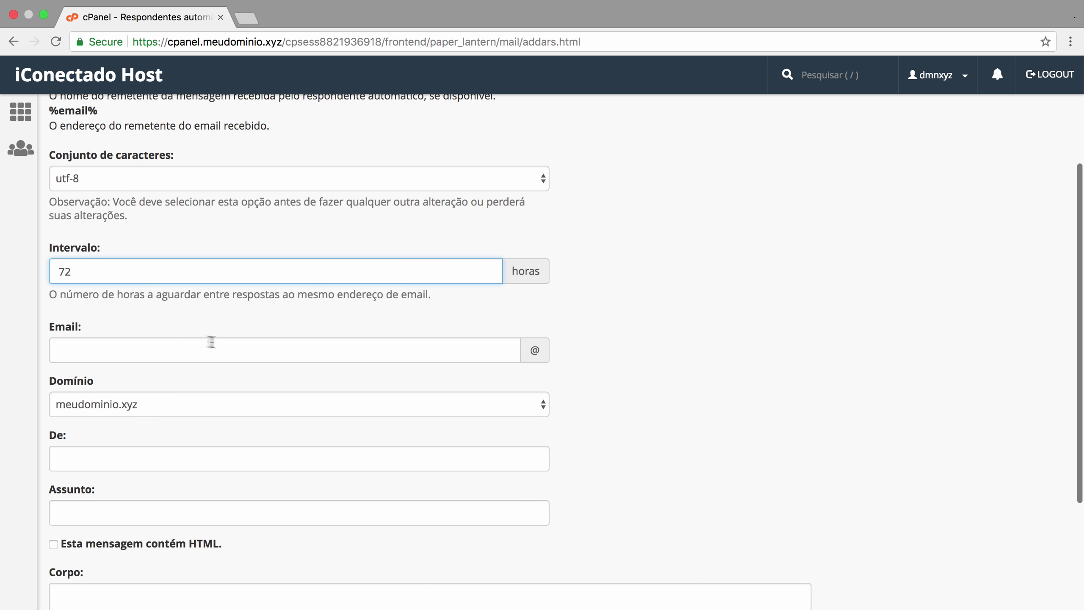
pyautogui.scroll(-2, 239, 348)
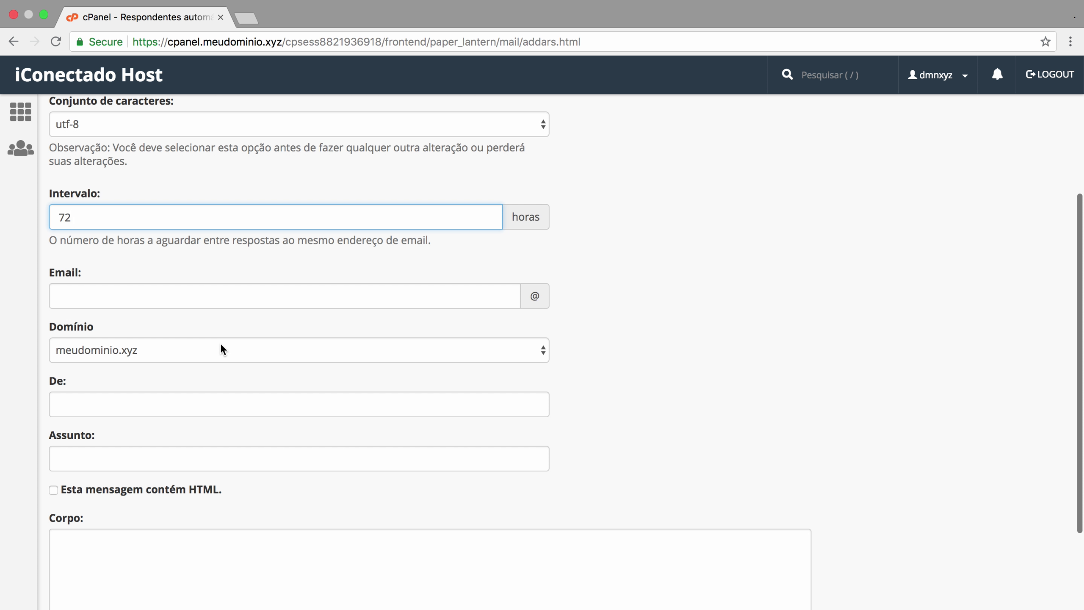
pyautogui.click(133, 293)
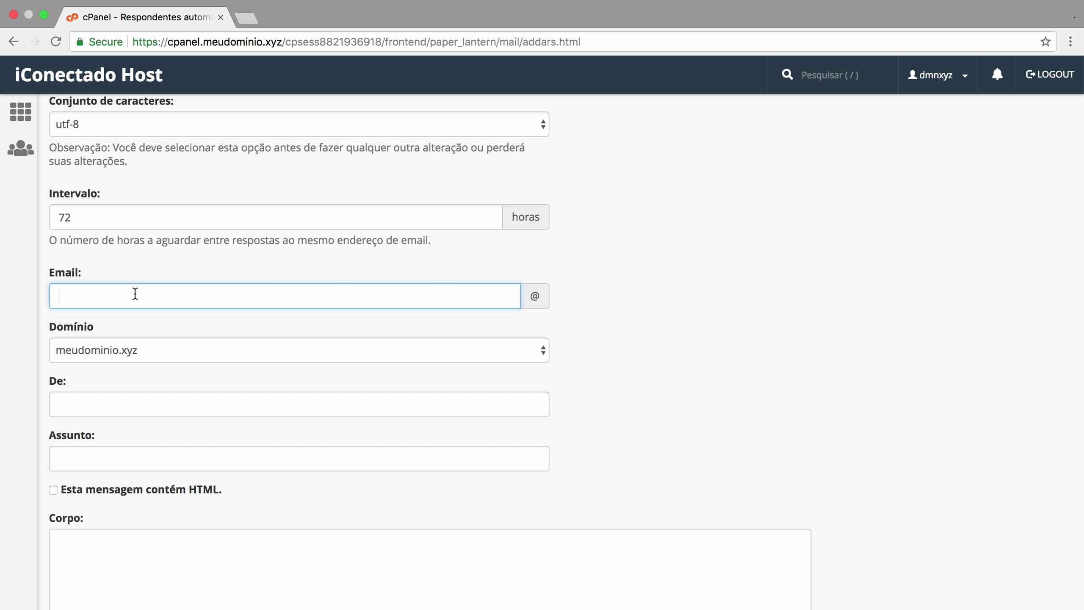
pyautogui.write('contato')
pyautogui.scroll(-3, 266, 373)
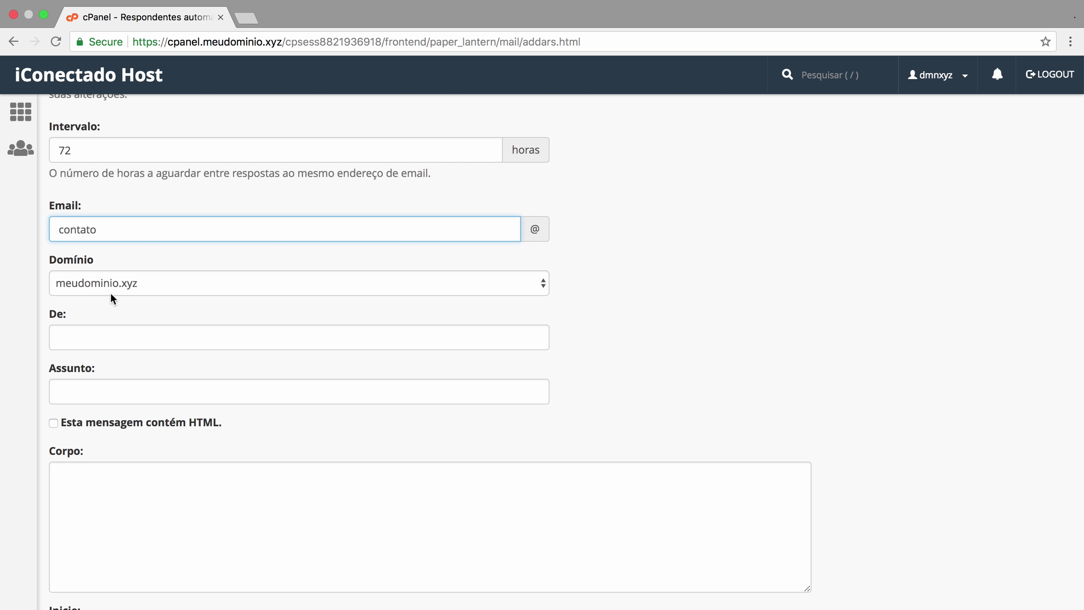
pyautogui.click(115, 342)
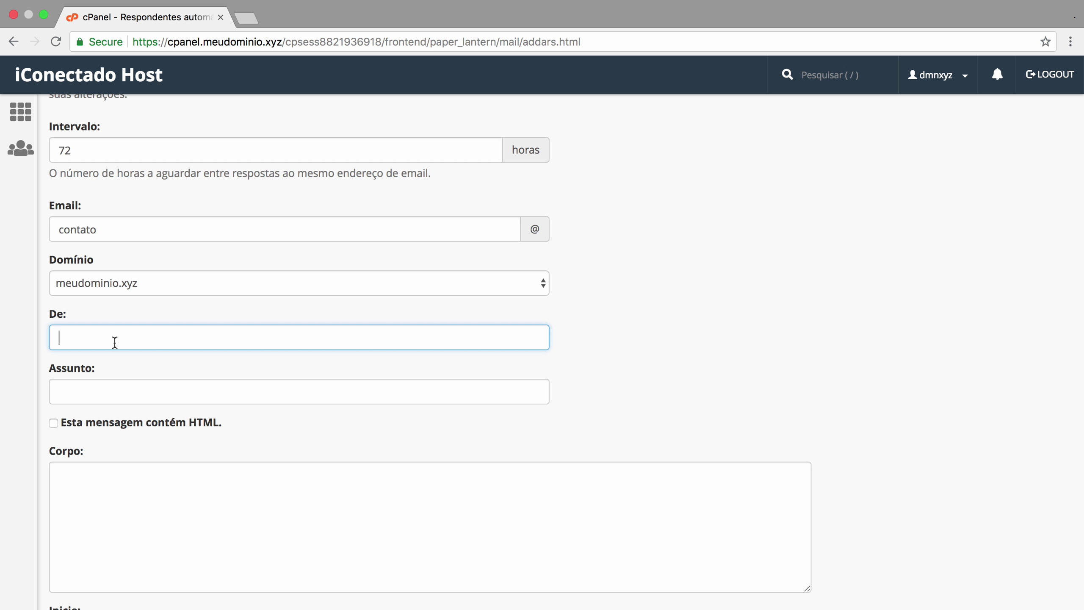
pyautogui.press('super+v')
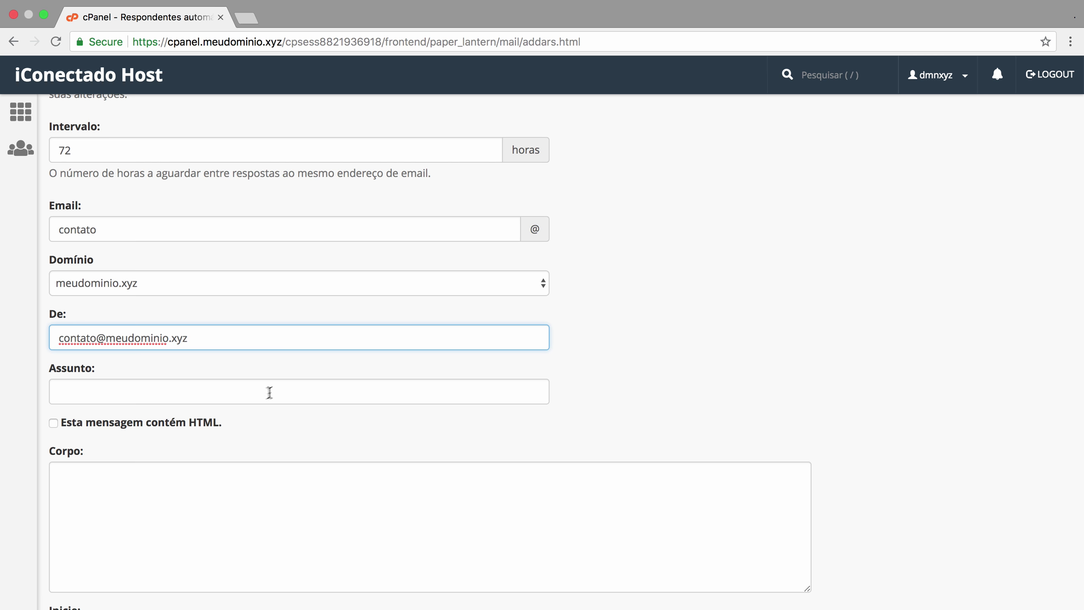
# - Set the reply's subject to "Re: %subject%", copying the subject tag from the form's list of available tags
pyautogui.click(112, 391)
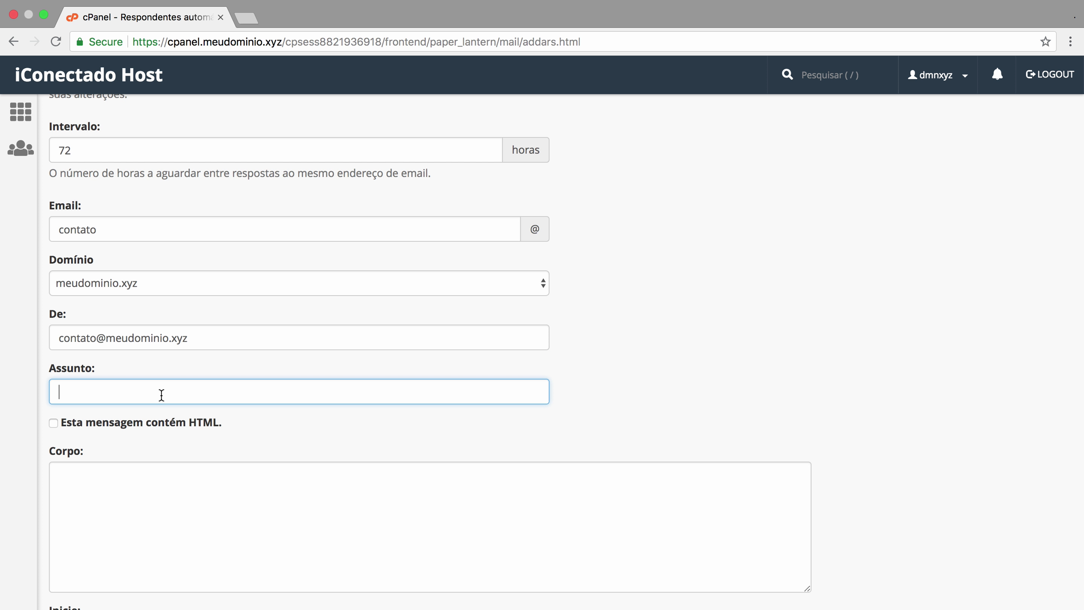
pyautogui.write('Re:')
pyautogui.scroll(3, 319, 378)
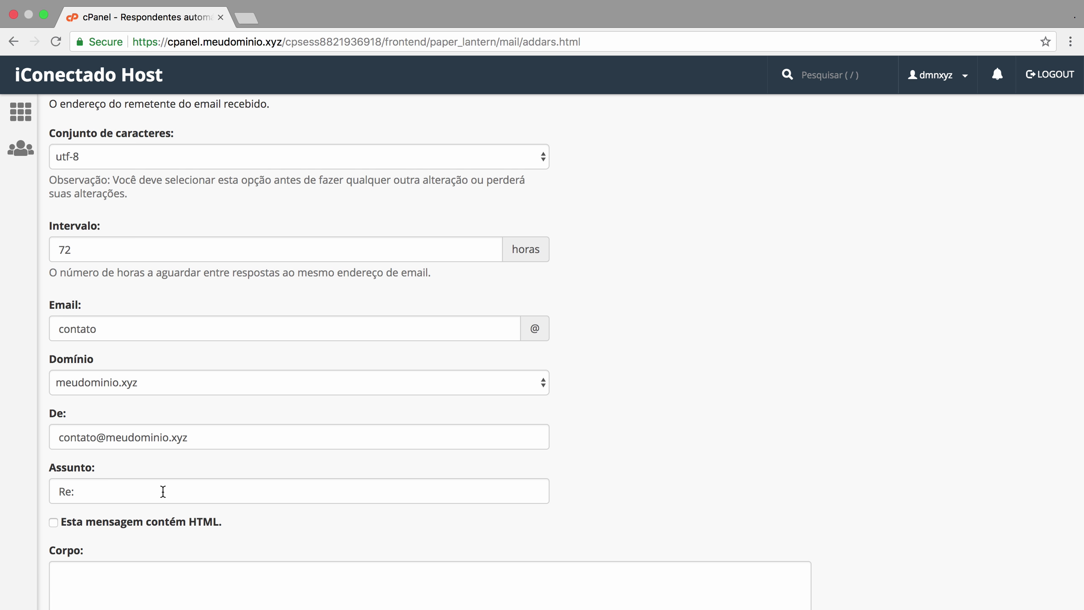
pyautogui.scroll(6, 164, 490)
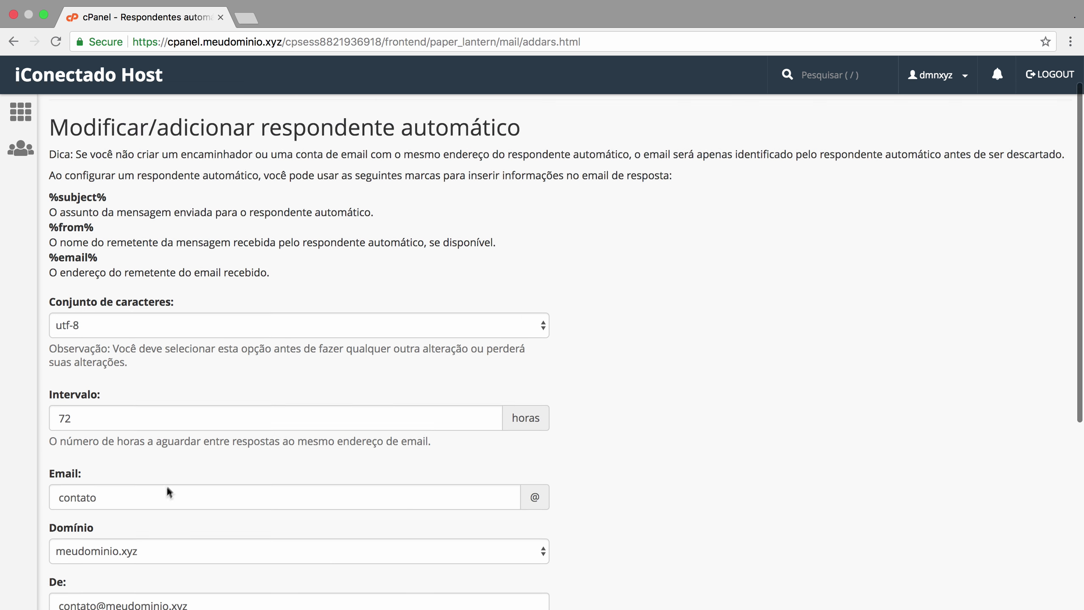
pyautogui.moveTo(109, 239); pyautogui.dragTo(49, 237)
pyautogui.press('super+c')
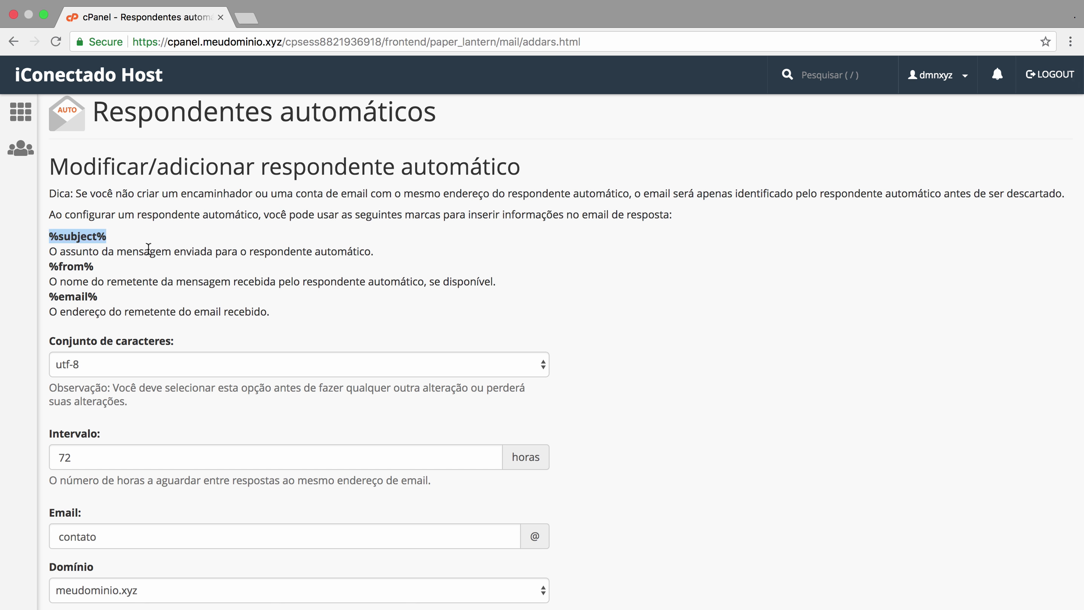
pyautogui.scroll(-10, 149, 248)
pyautogui.click(127, 336)
pyautogui.press('super+v')
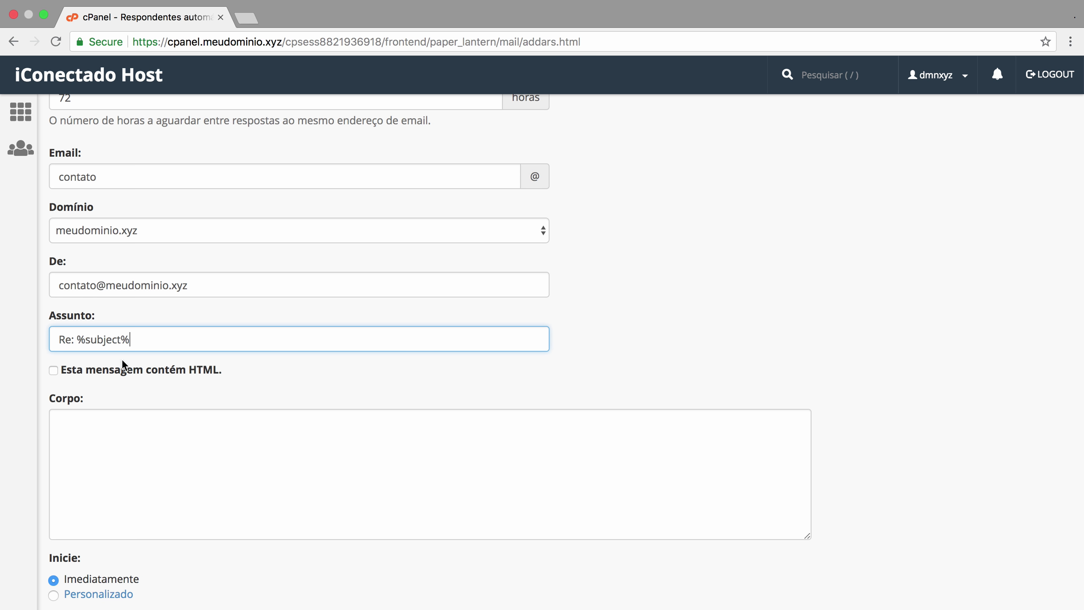
# - Write a Portuguese vacation reply in the body announcing the return on 05/09/2018, signed with the sender's name, and enlarge the body box
pyautogui.click(99, 430)
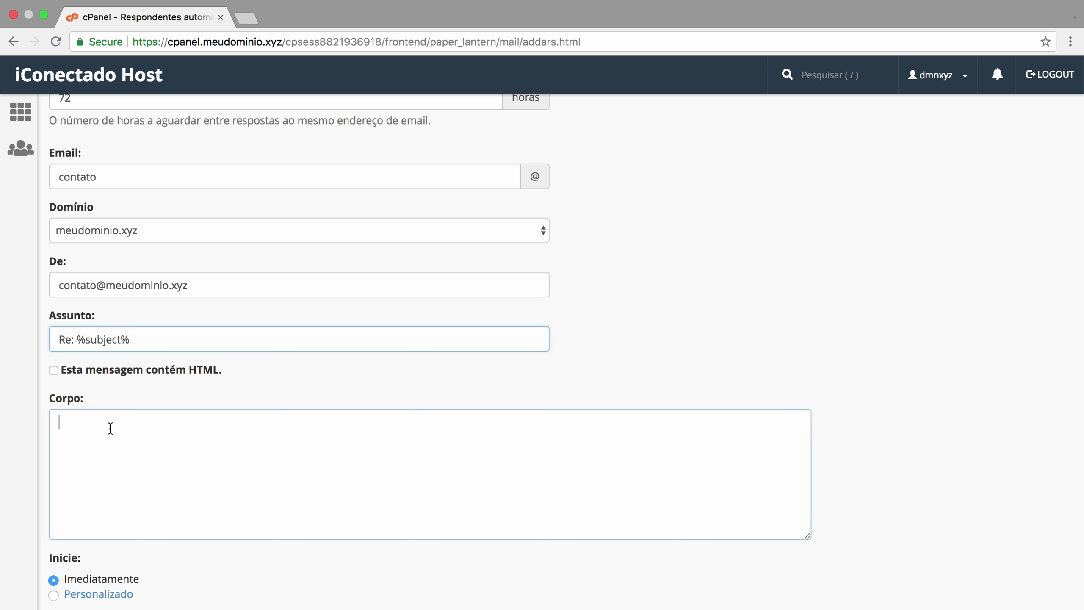
pyautogui.scroll(-2, 235, 443)
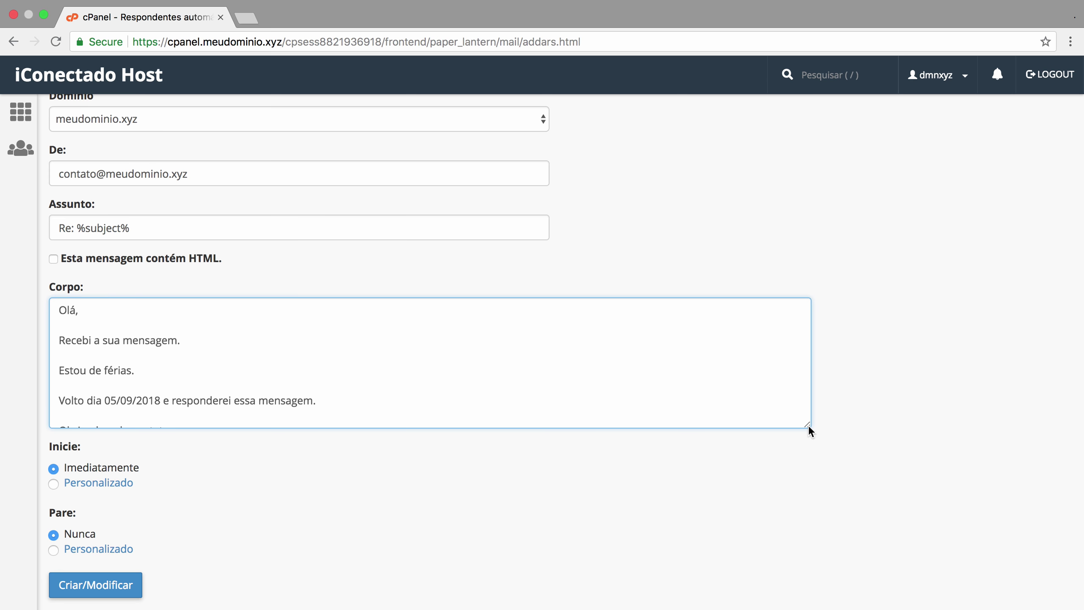
pyautogui.moveTo(808, 422); pyautogui.dragTo(813, 512)
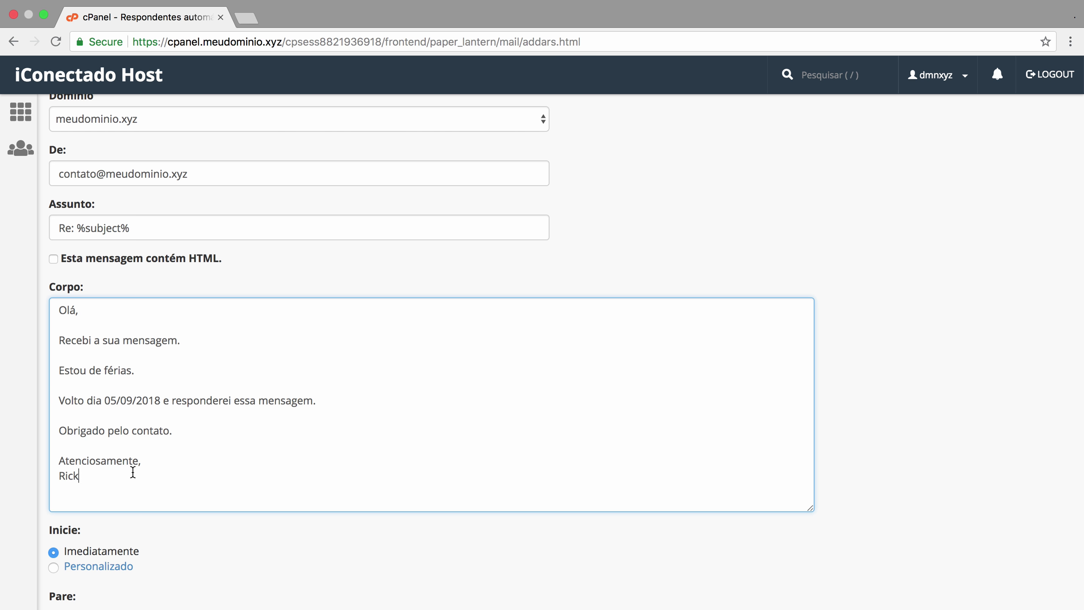
# - Switch the autoresponder's start to a custom date and choose 9 July 2018
pyautogui.scroll(-3, 133, 468)
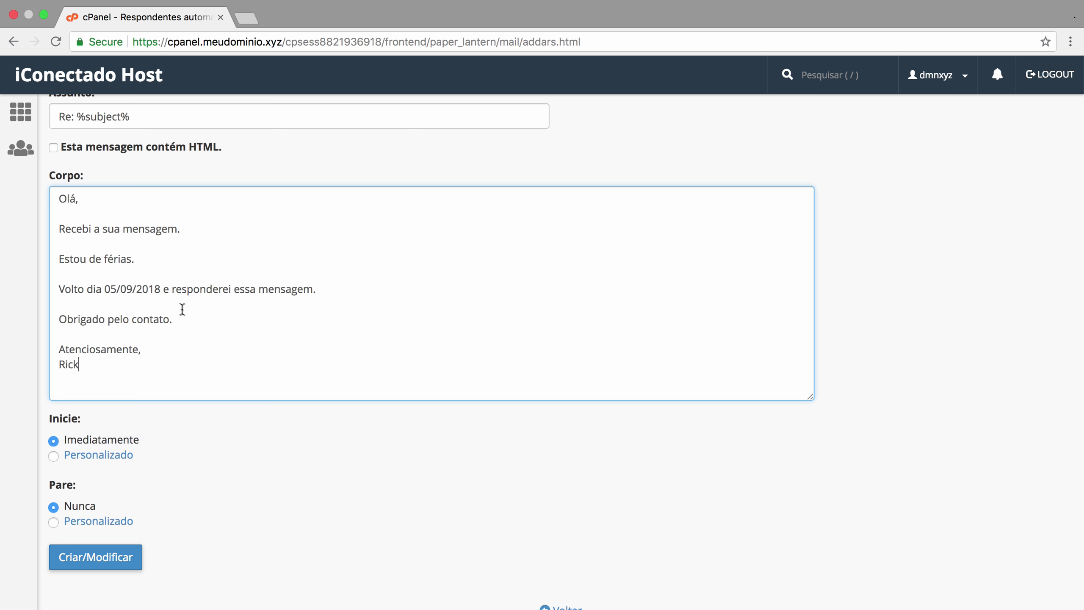
pyautogui.click(54, 458)
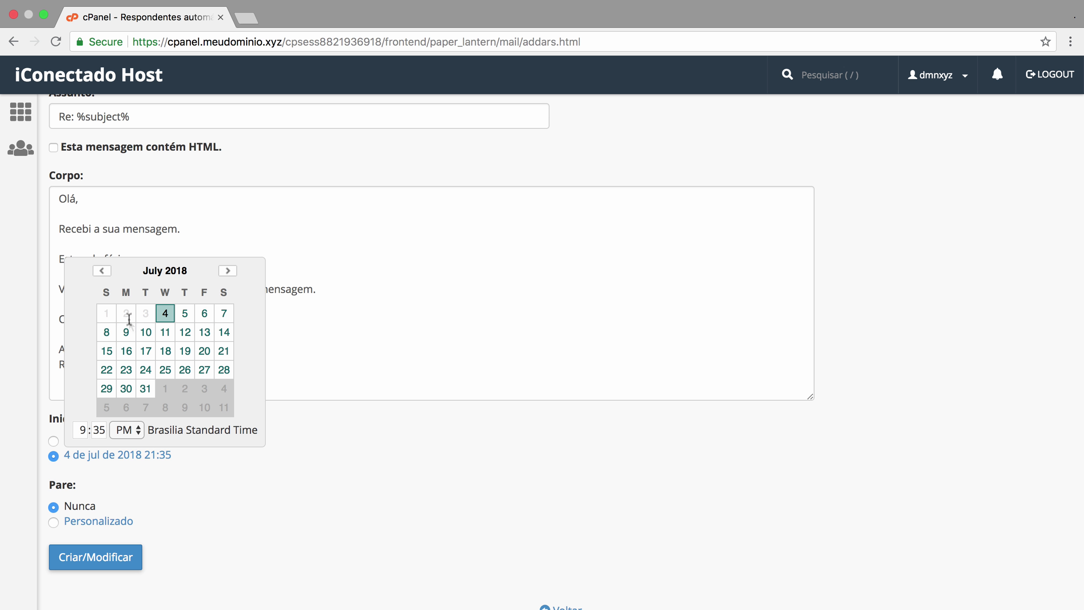
pyautogui.click(126, 332)
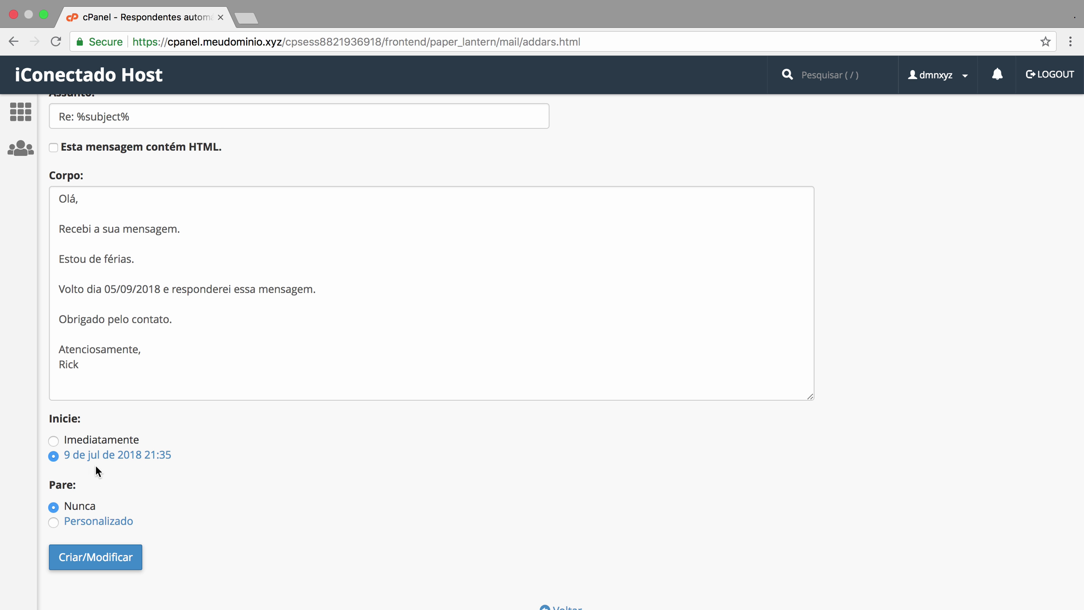
# - Set the custom start time of the autoresponder to 8:00 AM
pyautogui.click(163, 457)
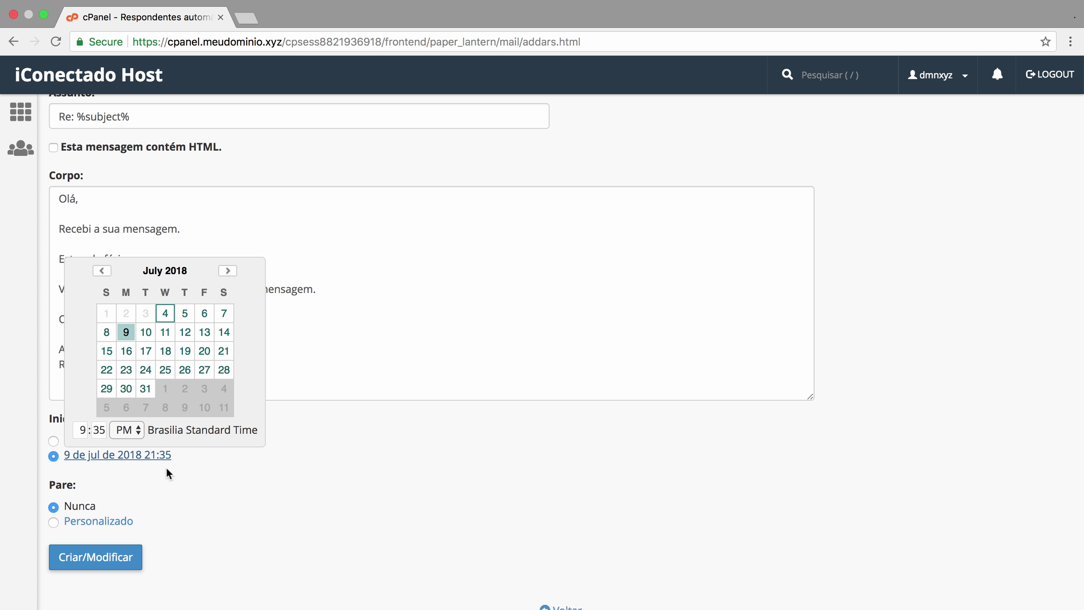
pyautogui.click(80, 429)
pyautogui.write('8')
pyautogui.press('Tab')
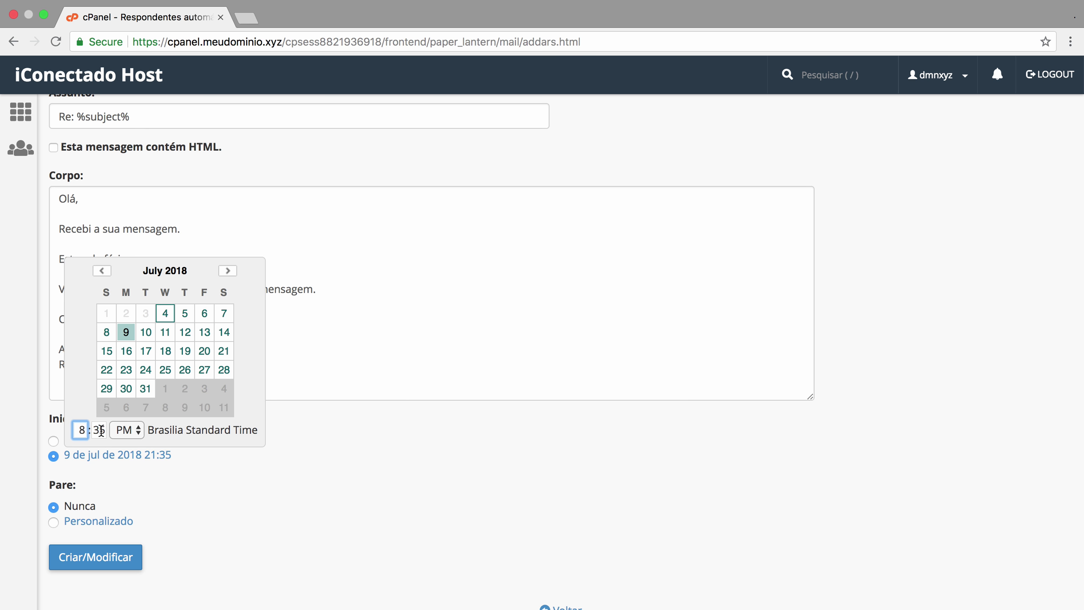
pyautogui.write('00')
pyautogui.press('Tab')
pyautogui.press('space')
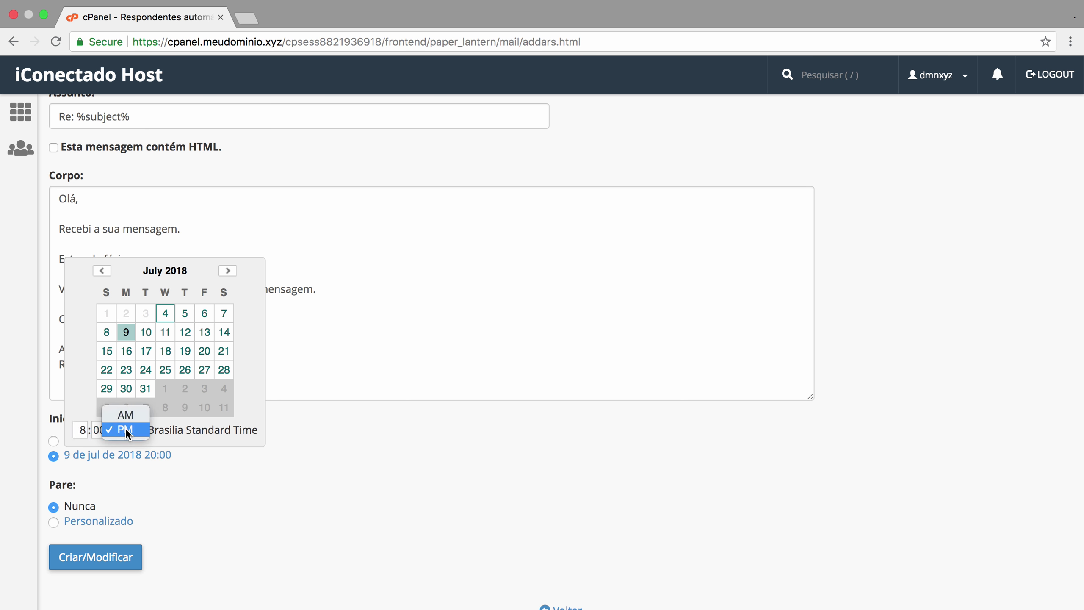
pyautogui.press('Up')
pyautogui.press('Return')
pyautogui.click(193, 465)
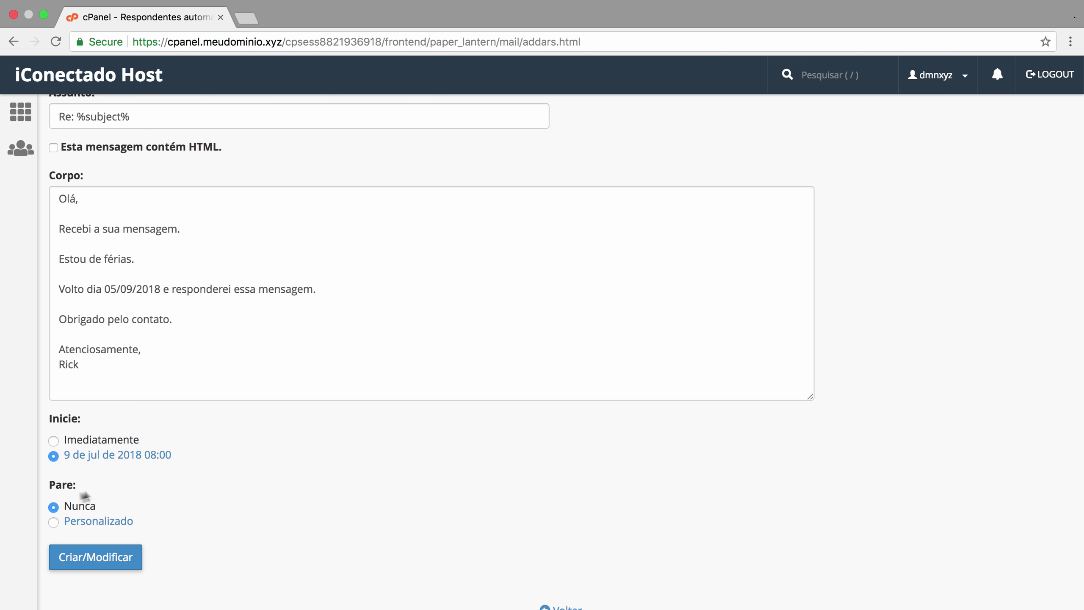
# - Switch the autoresponder's stop to a custom date and choose 4 September 2018
pyautogui.click(53, 522)
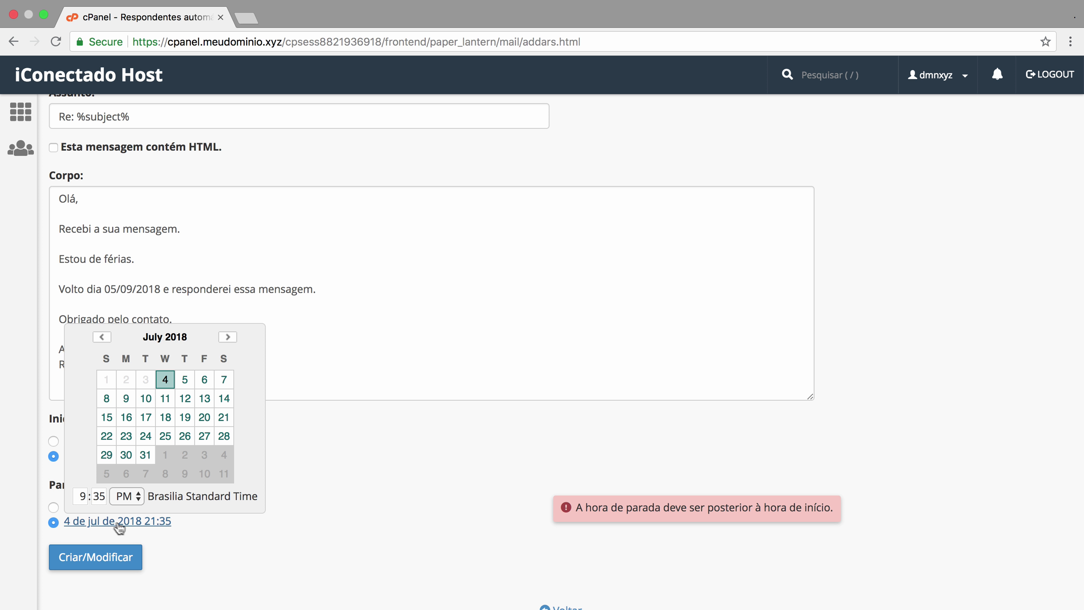
pyautogui.click(228, 337)
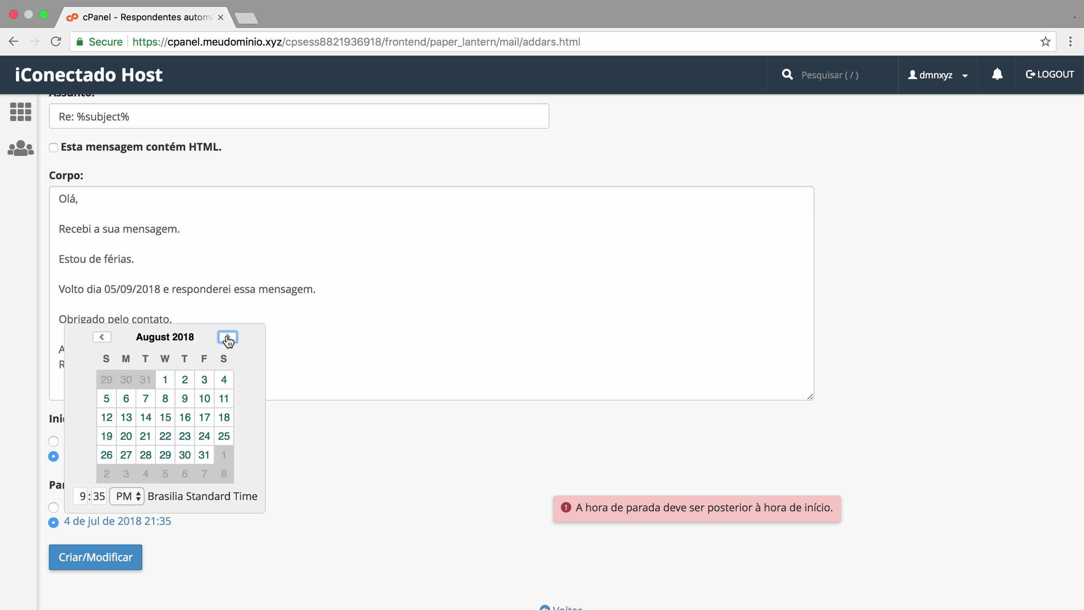
pyautogui.click(228, 337)
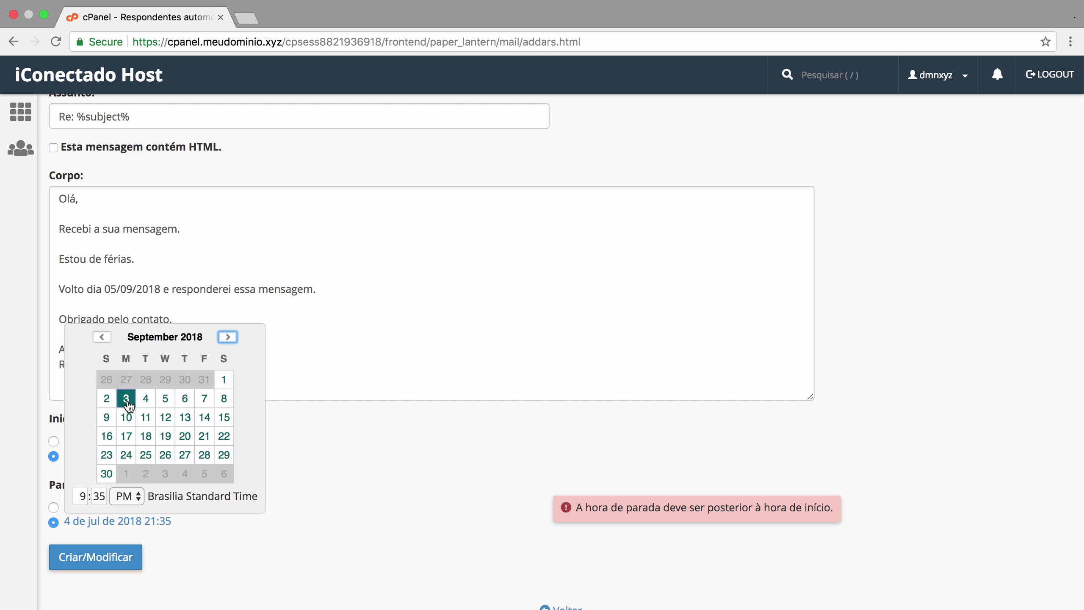
pyautogui.click(146, 398)
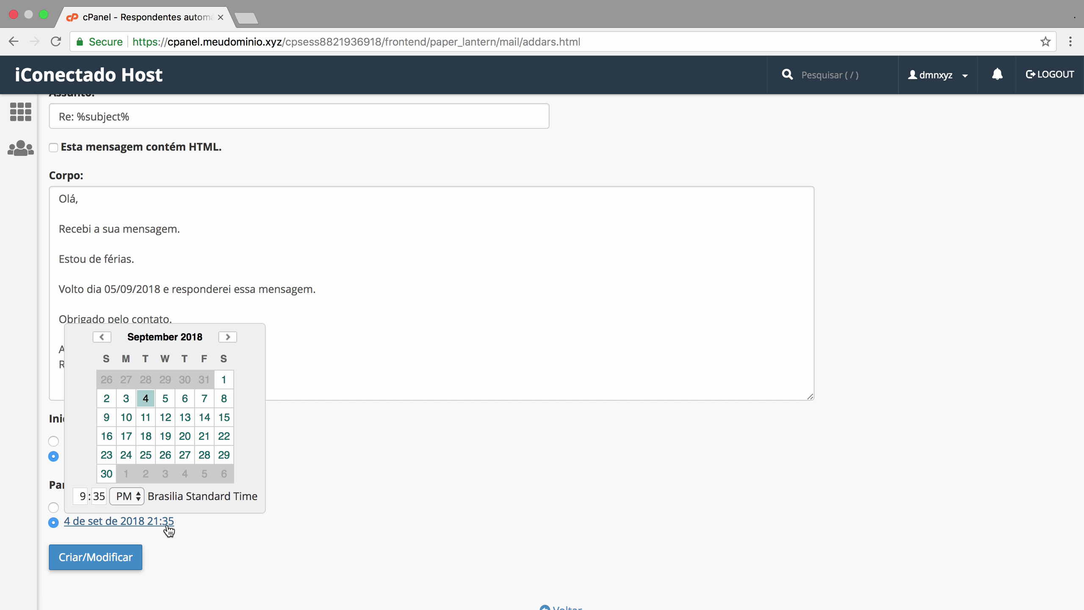
# - Set the custom stop time of the autoresponder to 11:59 PM
pyautogui.click(83, 498)
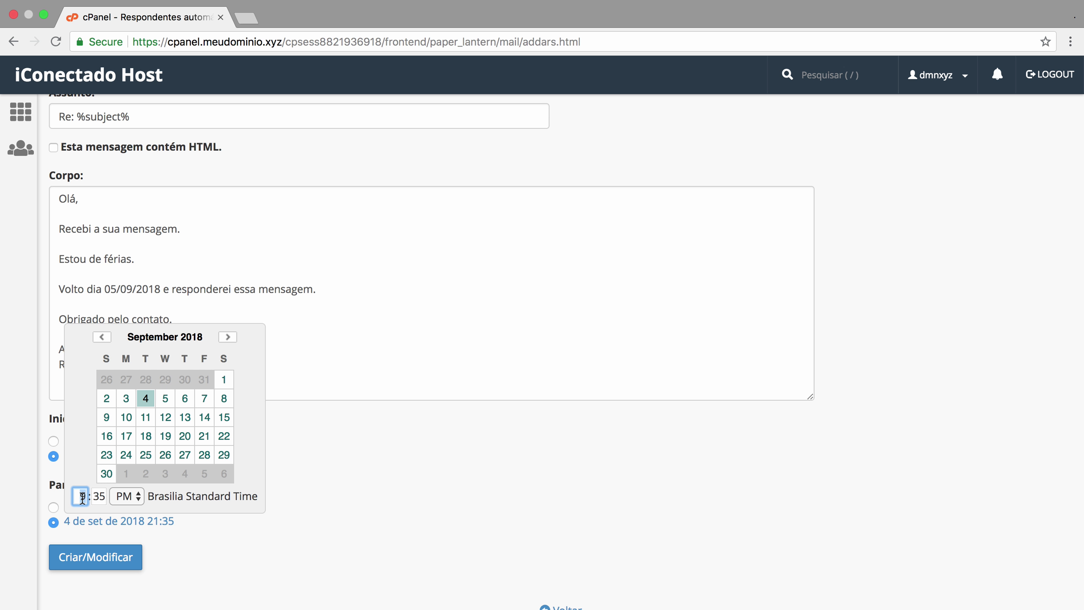
pyautogui.write('11')
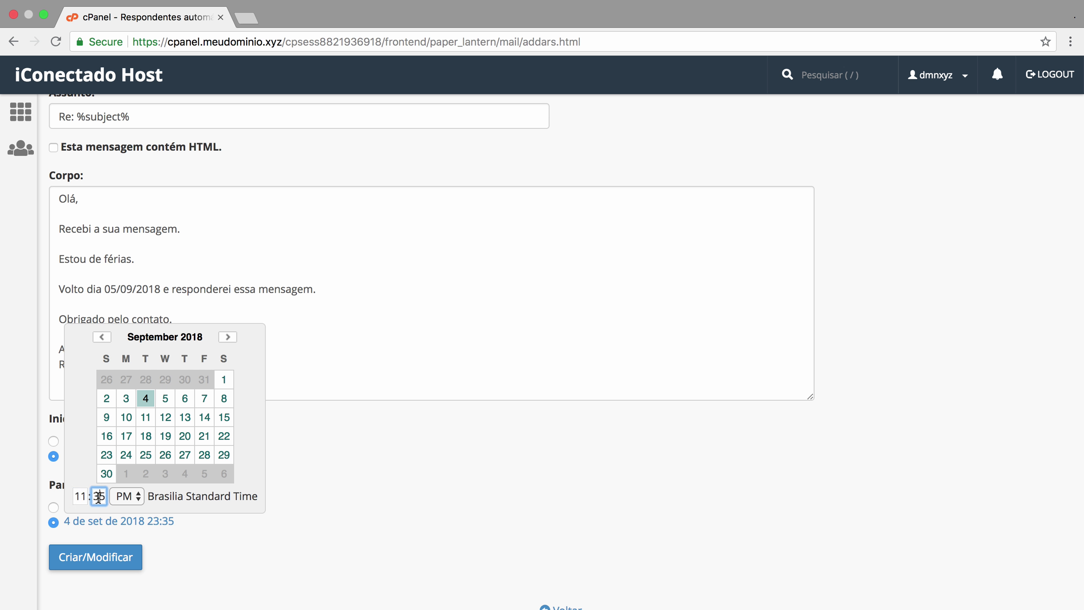
pyautogui.write('59')
pyautogui.click(184, 543)
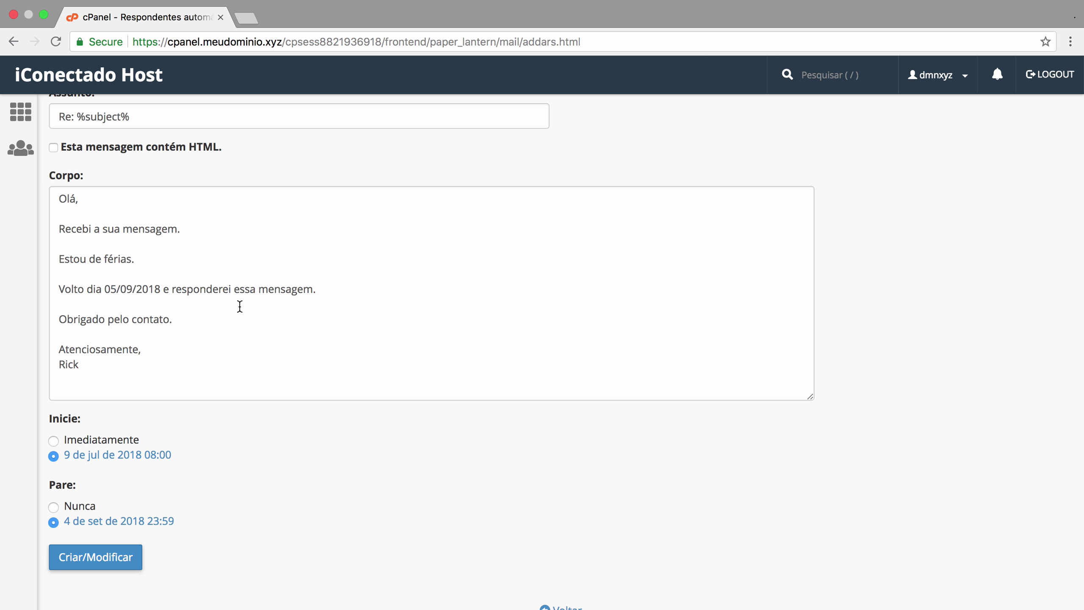
# - Review the completed form, create the autoresponder and return to the list of current autoresponders
pyautogui.scroll(10, 239, 305)
pyautogui.scroll(2, 336, 314)
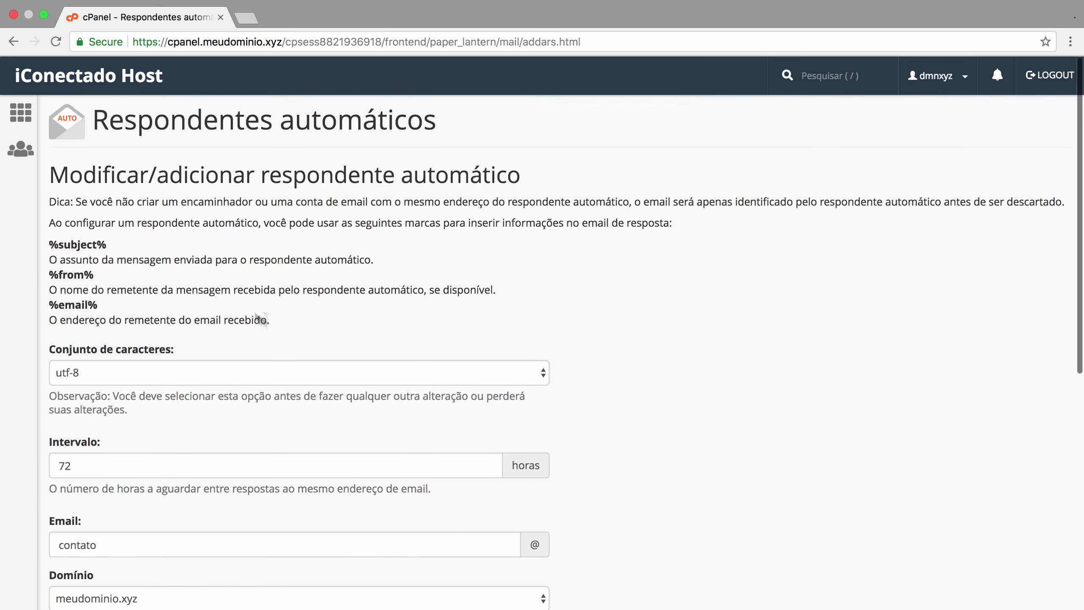
pyautogui.scroll(-10, 308, 337)
pyautogui.scroll(-3, 307, 384)
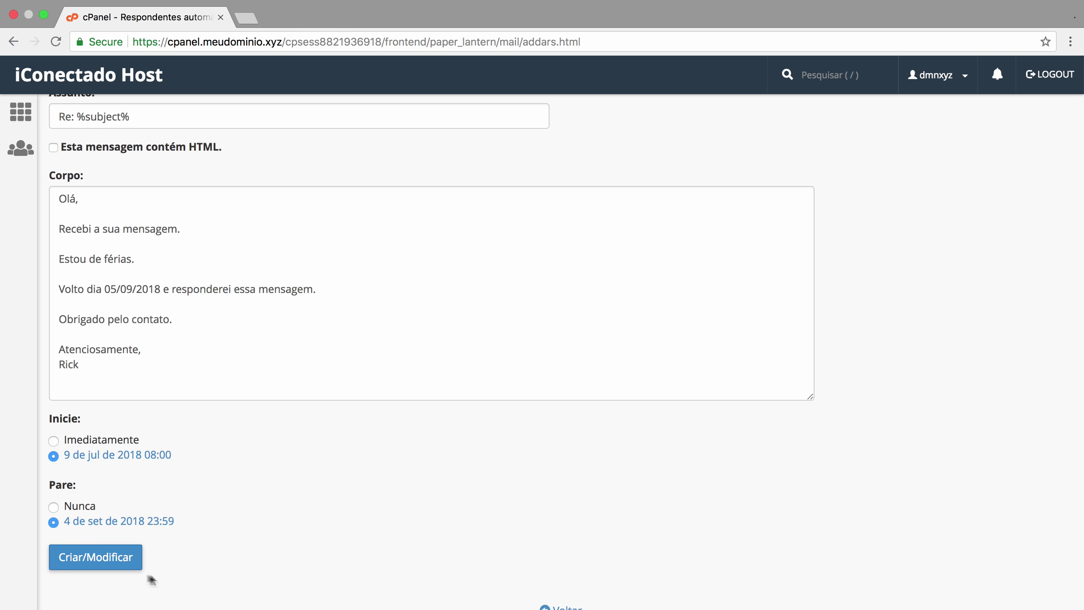
pyautogui.click(105, 567)
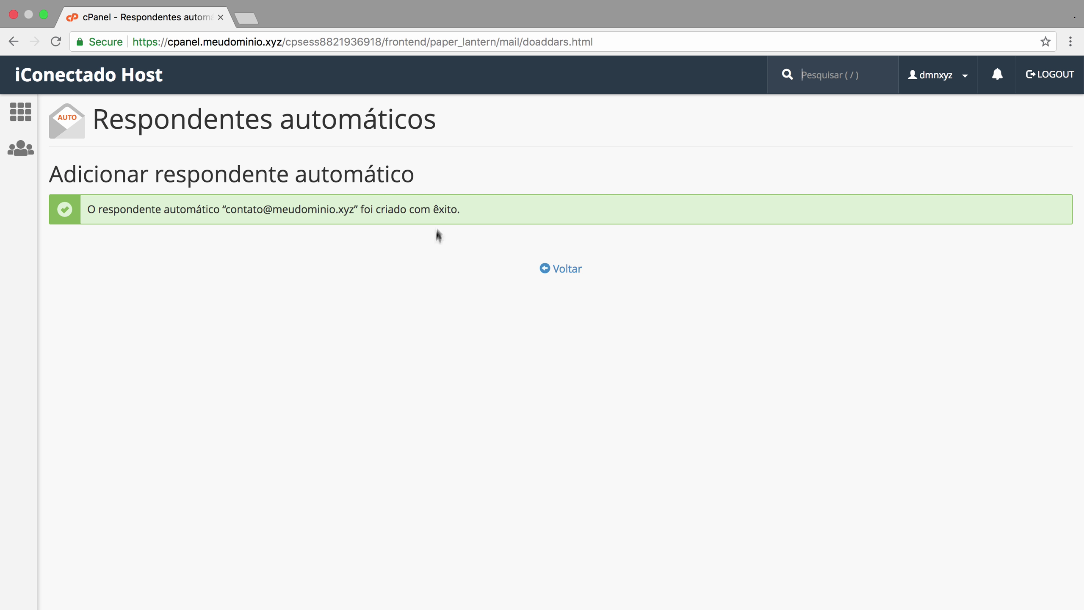
pyautogui.click(572, 268)
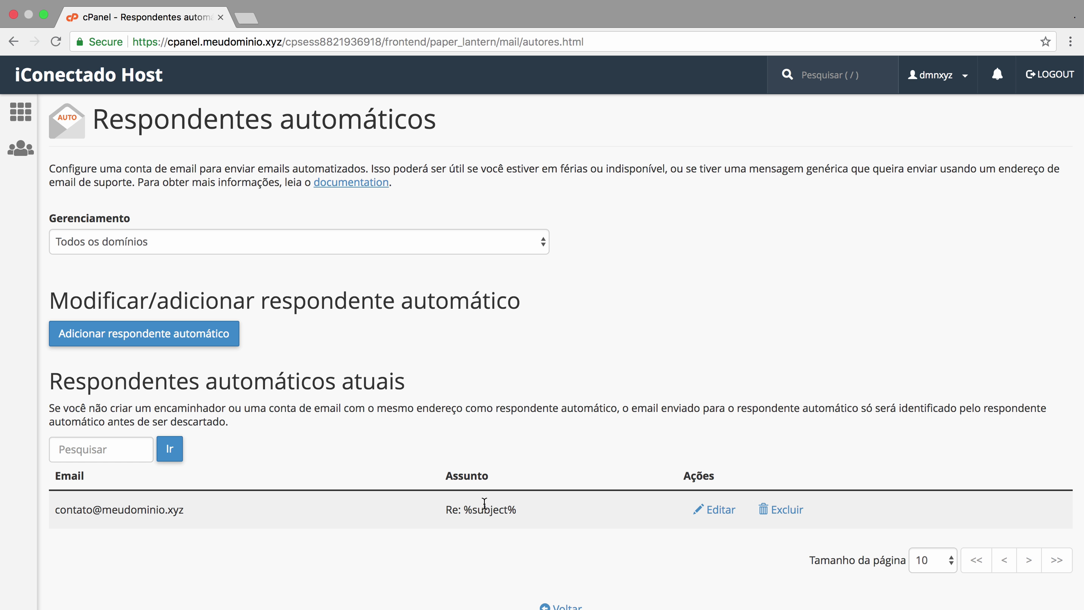
# - Open the existing autoresponder for editing, review its message and schedule, and return to the autoresponder list
pyautogui.click(723, 515)
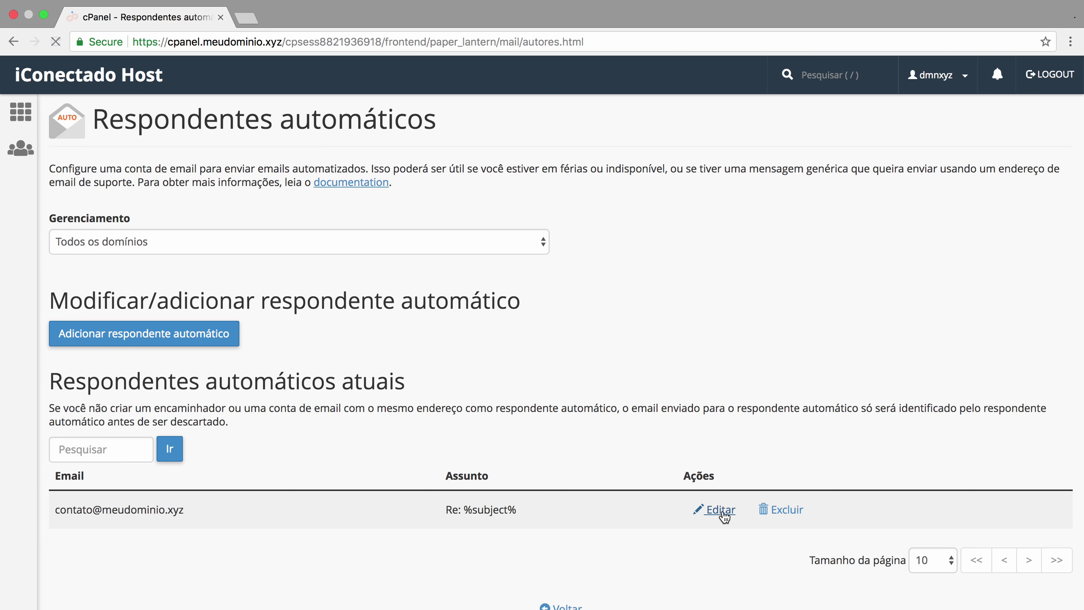
pyautogui.scroll(-4, 256, 422)
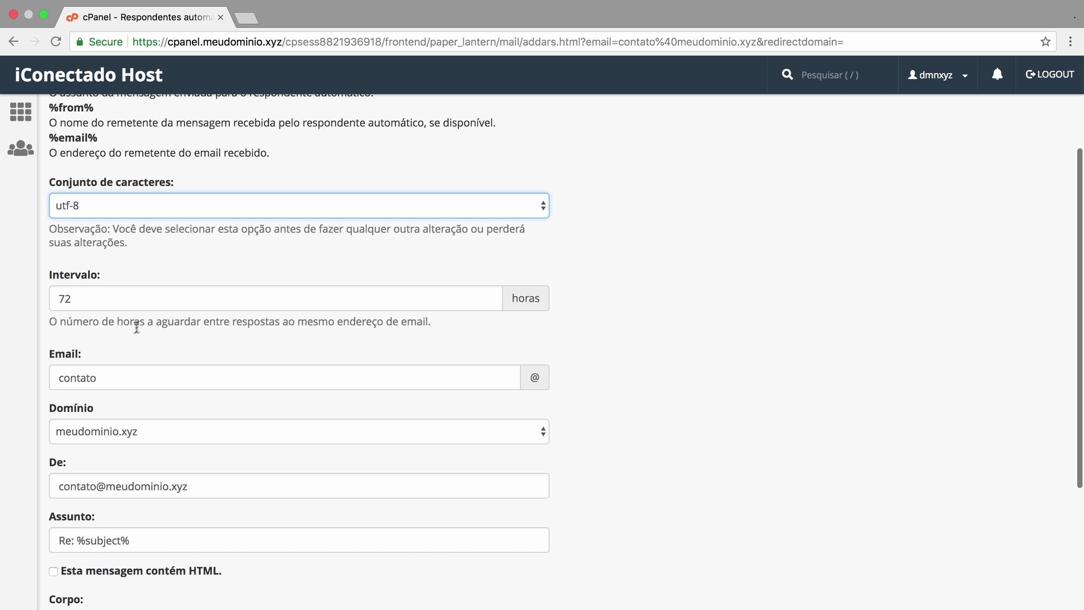
pyautogui.scroll(-4, 136, 327)
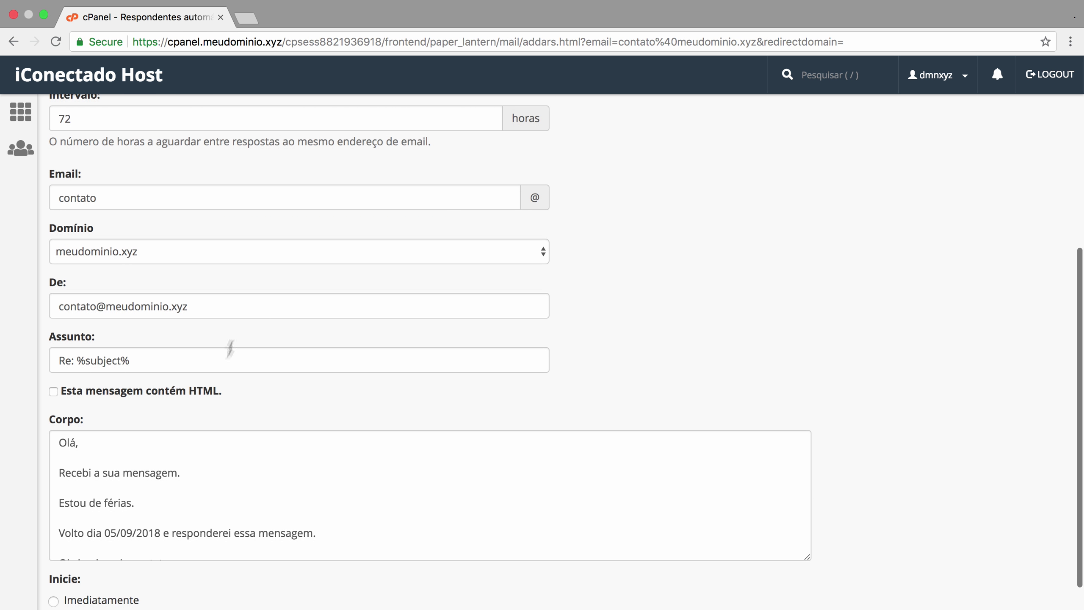
pyautogui.scroll(-2, 238, 416)
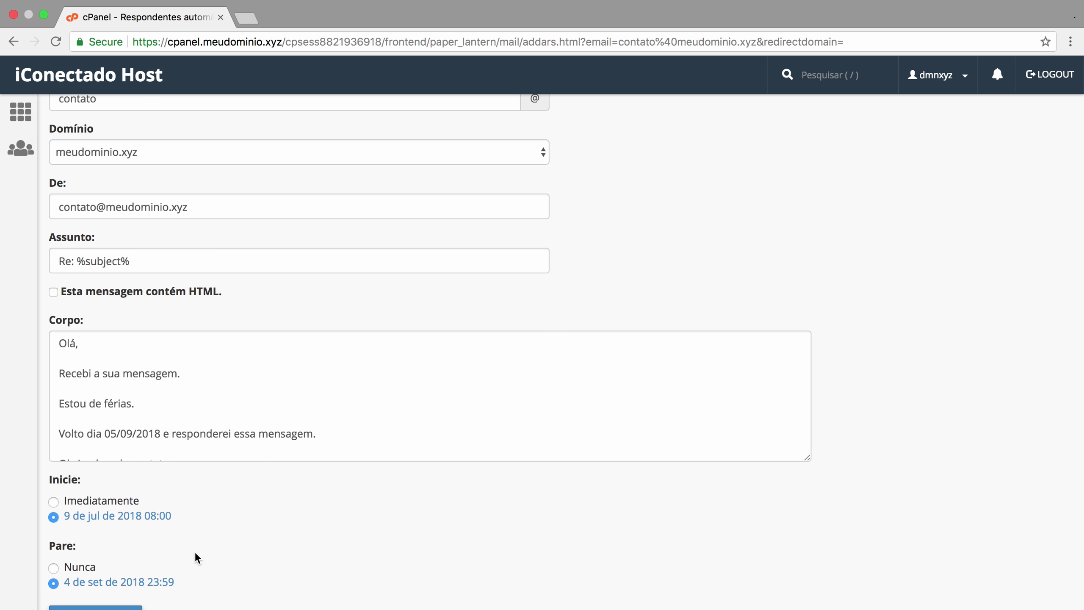
pyautogui.scroll(-1, 197, 557)
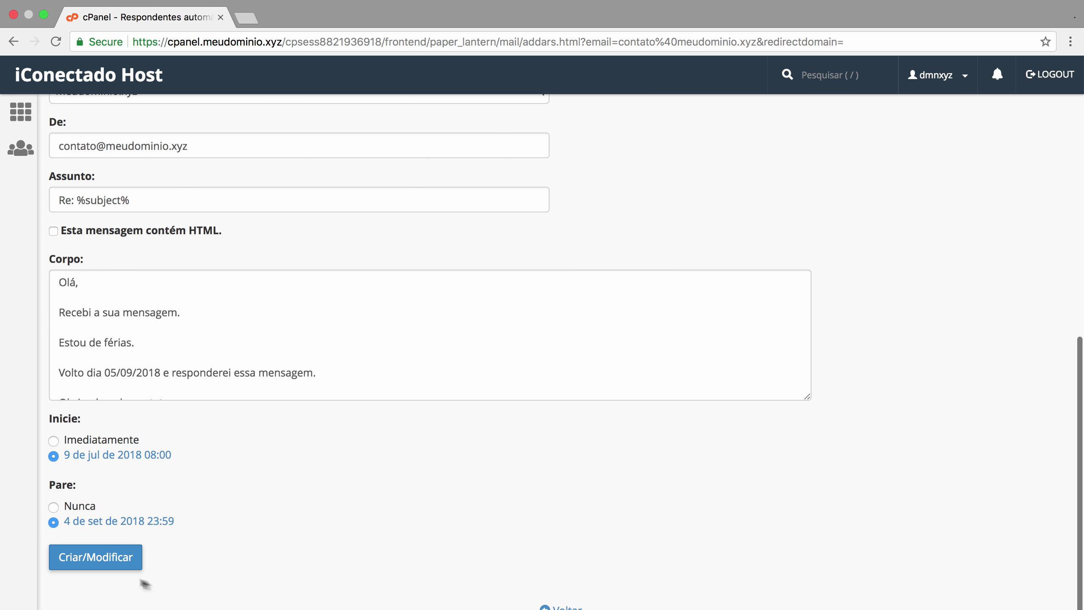
pyautogui.click(83, 565)
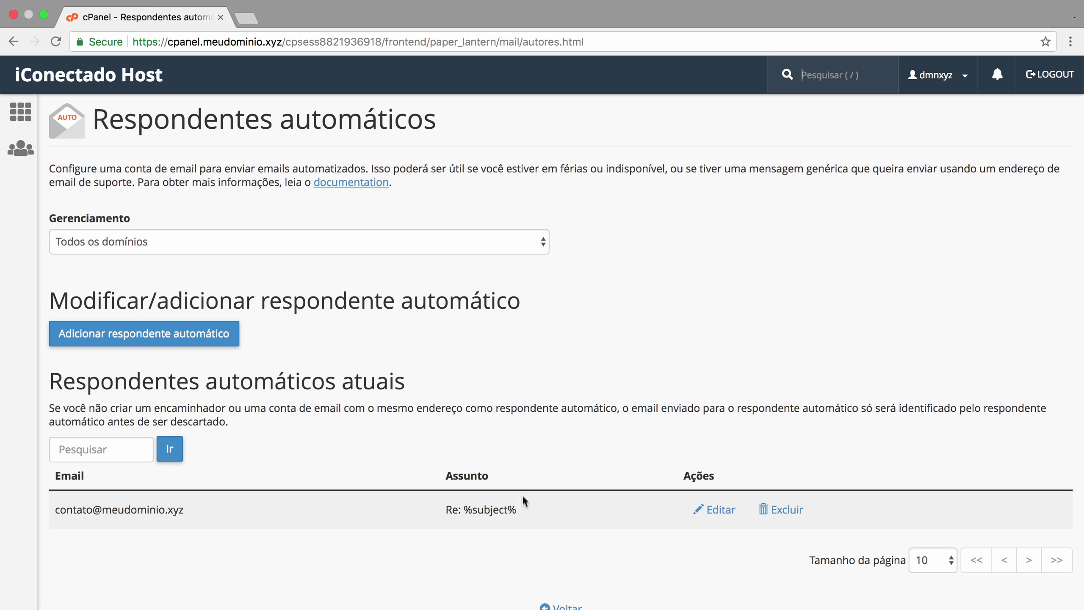
# - Delete the existing autoresponder with the subject "Re: %subject%" and go back to the autoresponder list
pyautogui.click(790, 511)
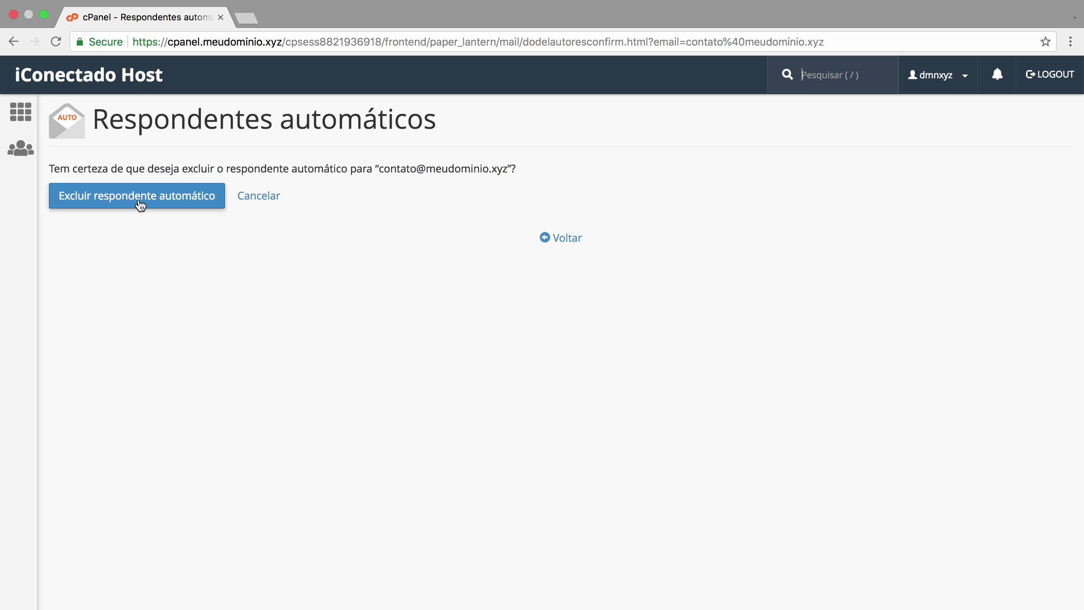
pyautogui.click(140, 205)
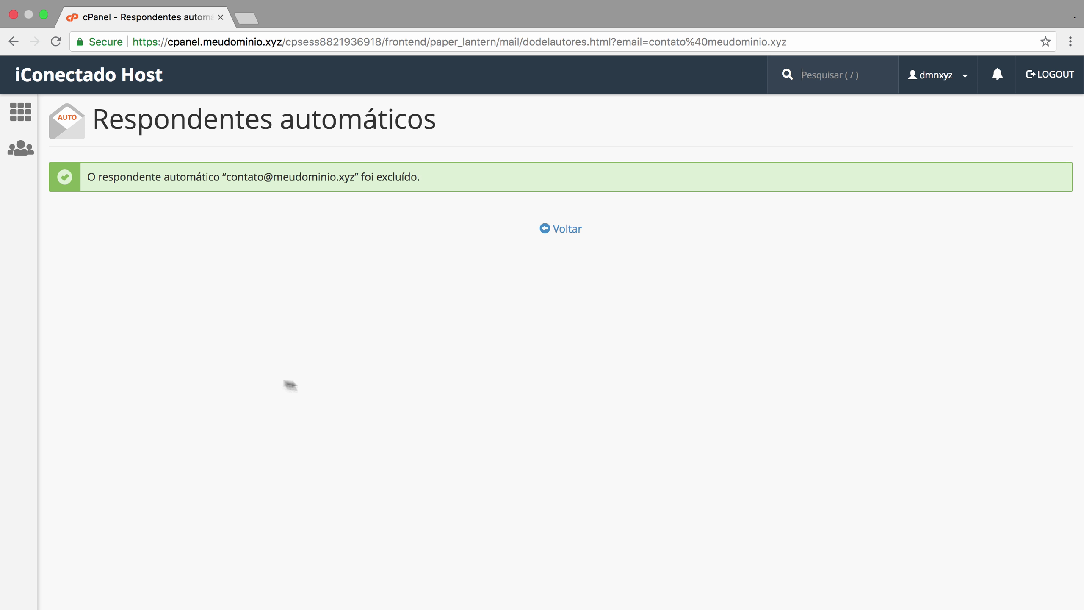
pyautogui.click(571, 233)
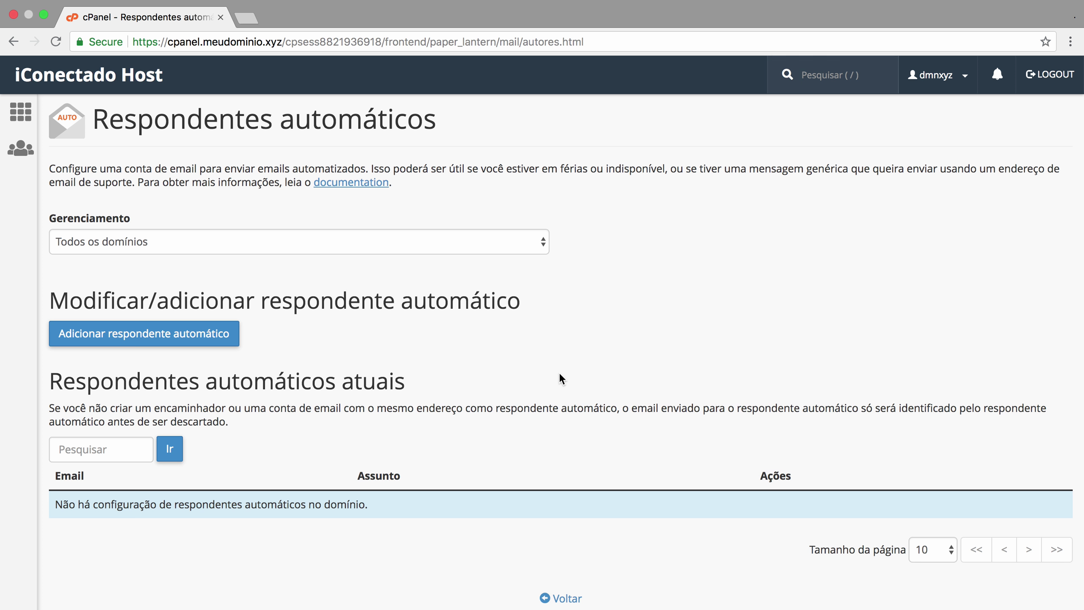